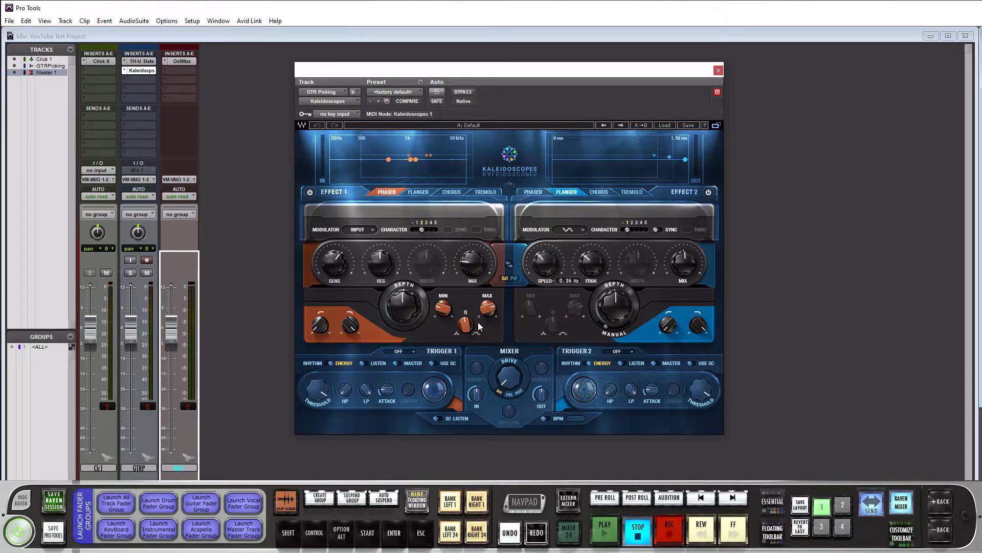
# Preview the Flanger, Chorus and Tremolo types in Effect 1 and return it to Phaser
pyautogui.click(419, 159)
pyautogui.click(428, 192)
pyautogui.click(450, 193)
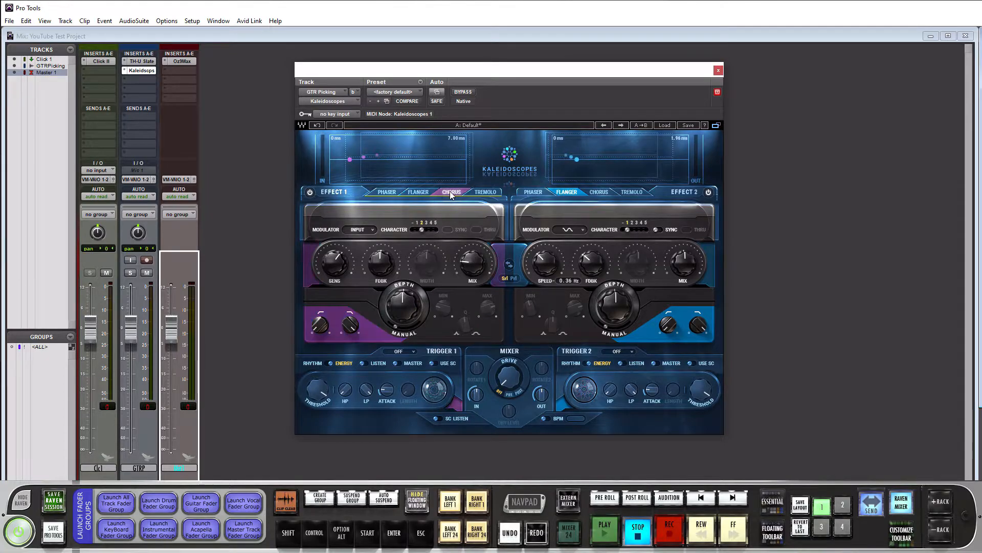
pyautogui.click(485, 192)
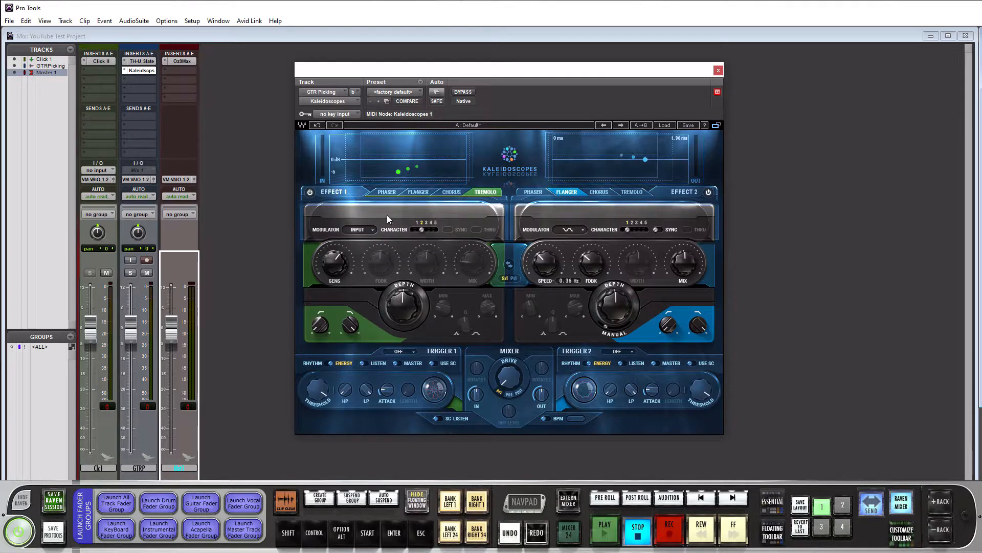
pyautogui.click(384, 192)
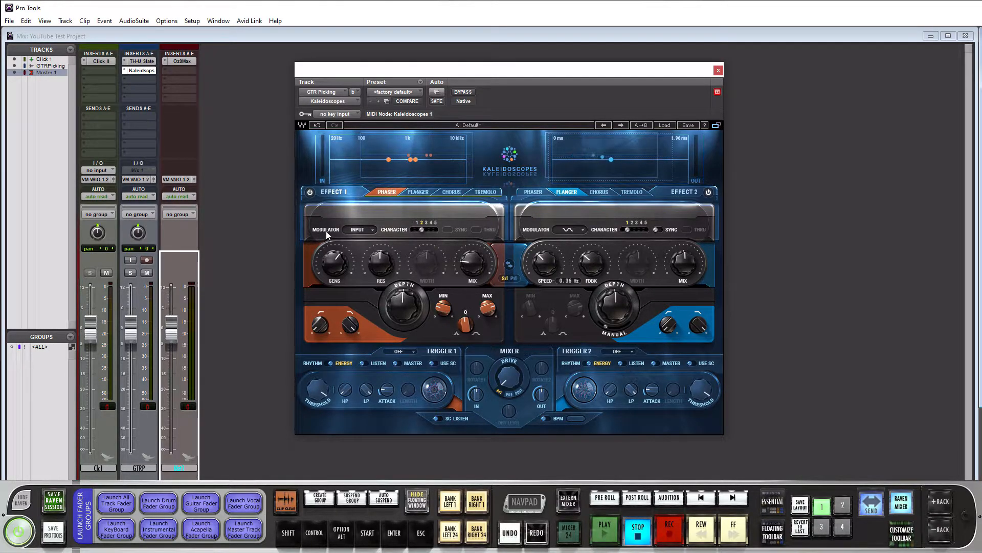
# Set the Effect 1 phaser's modulator to Sine and enable its sync
pyautogui.click(372, 229)
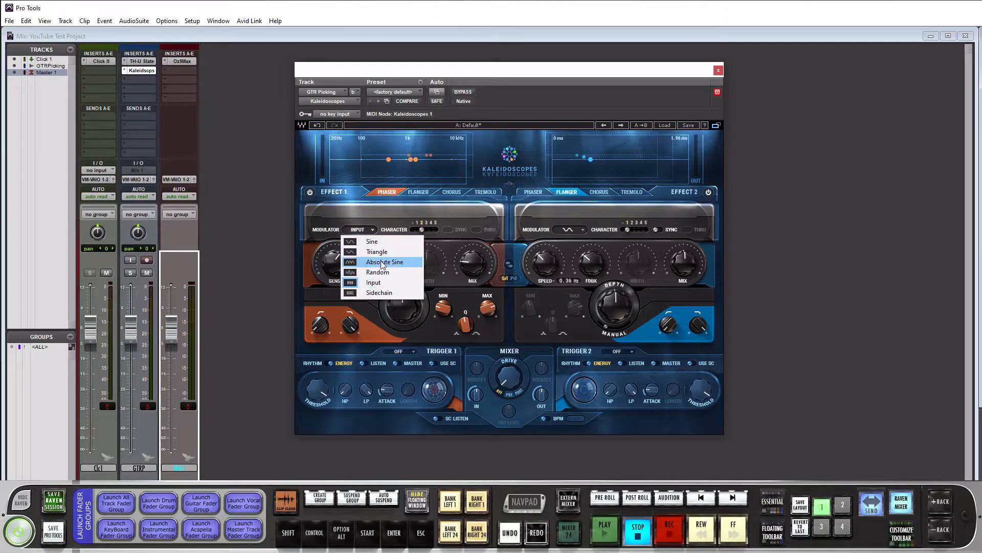
pyautogui.click(387, 225)
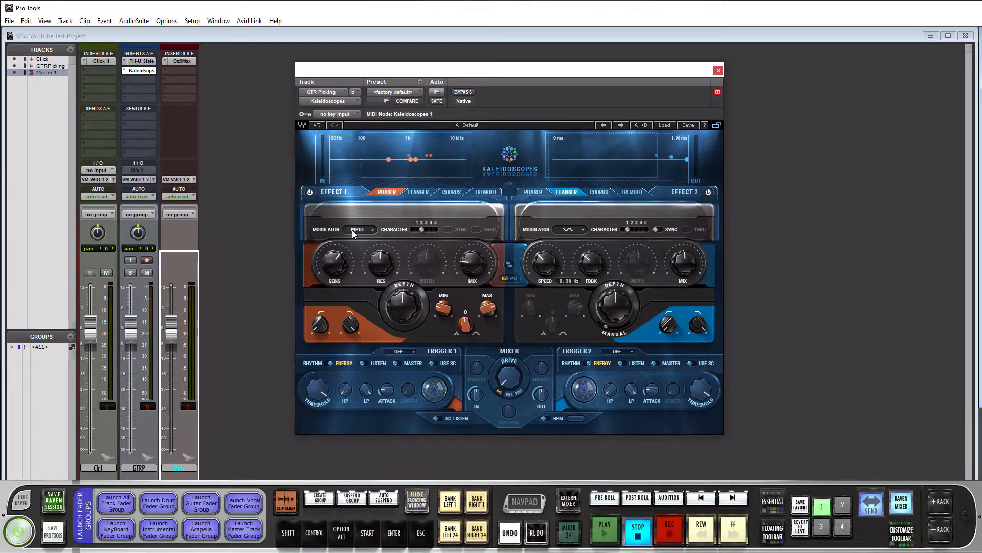
pyautogui.click(368, 231)
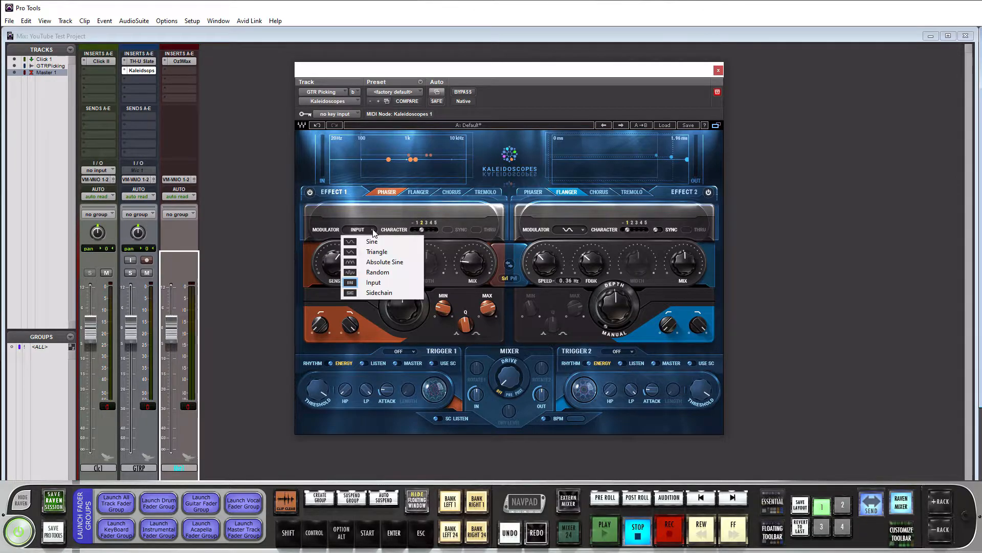
pyautogui.click(370, 239)
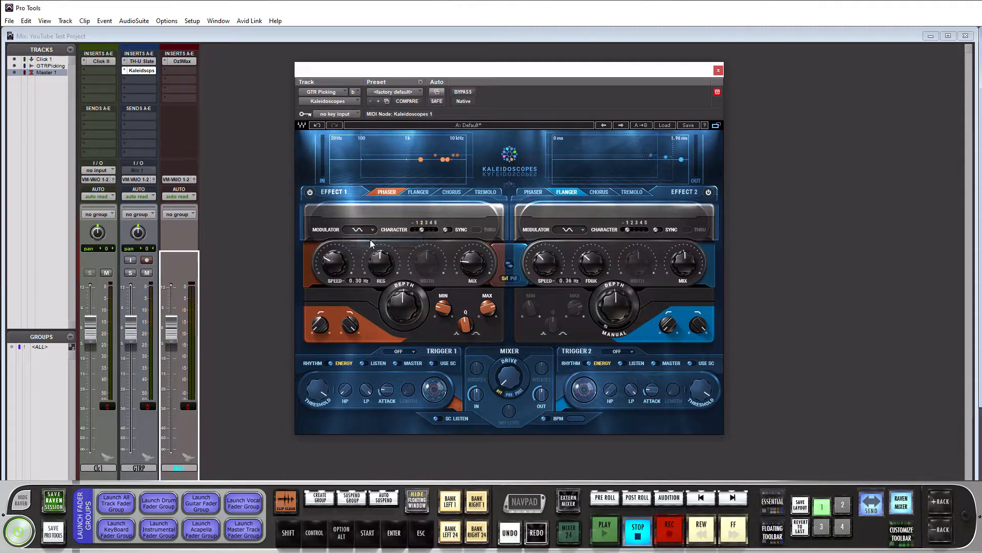
pyautogui.click(449, 229)
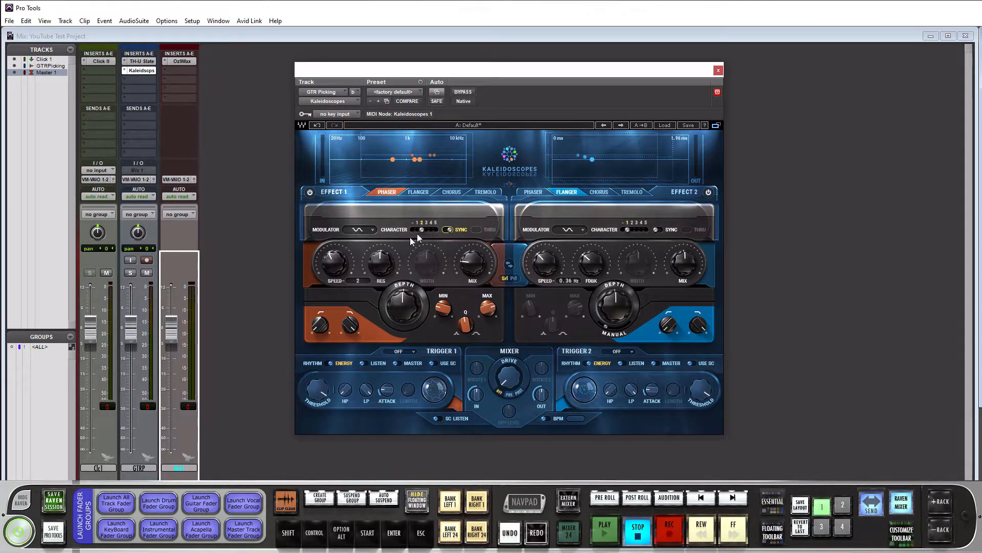
# Compare the regeneration and feedback controls across Effect 1's Chorus, Tremolo and Flanger types, ending on Phaser
pyautogui.moveTo(382, 267)
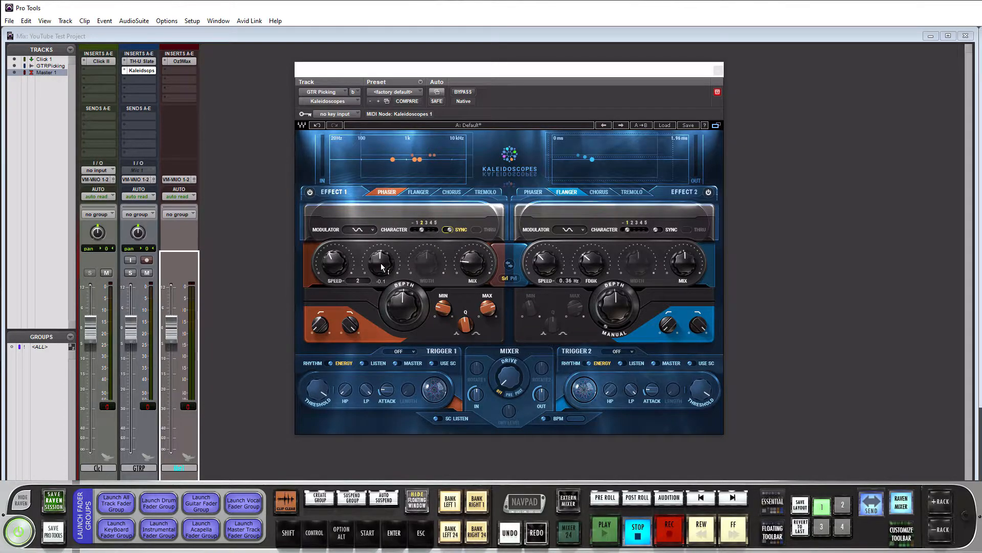
pyautogui.click(417, 192)
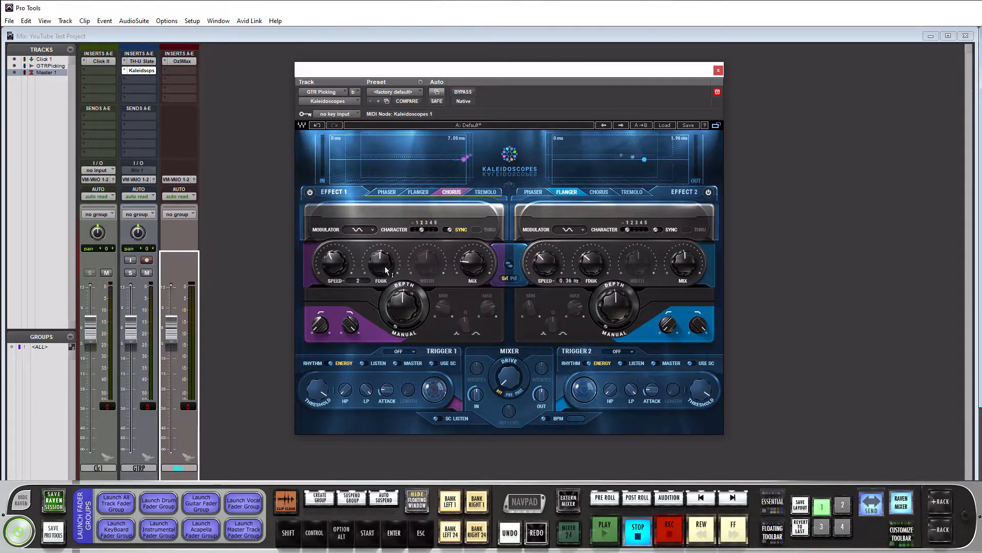
pyautogui.click(483, 191)
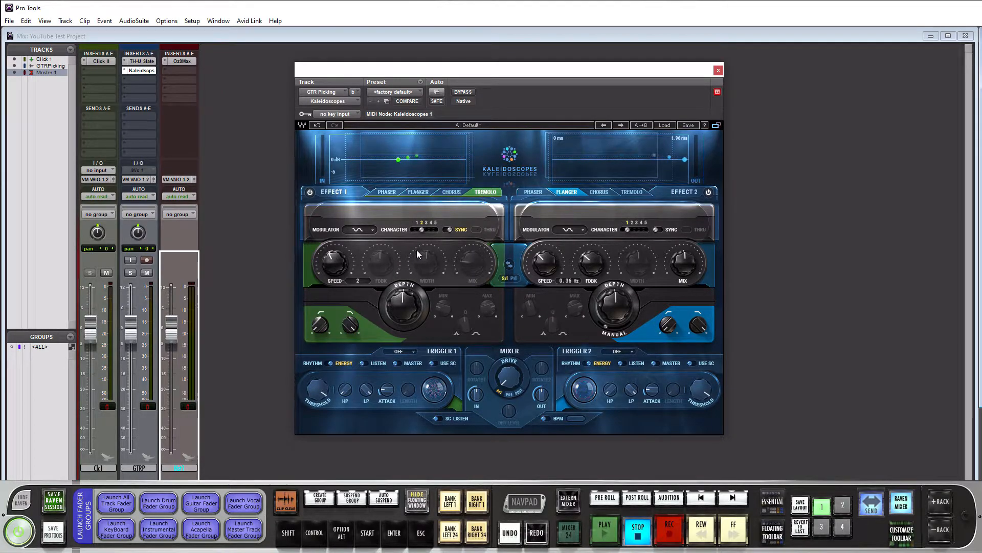
pyautogui.click(384, 192)
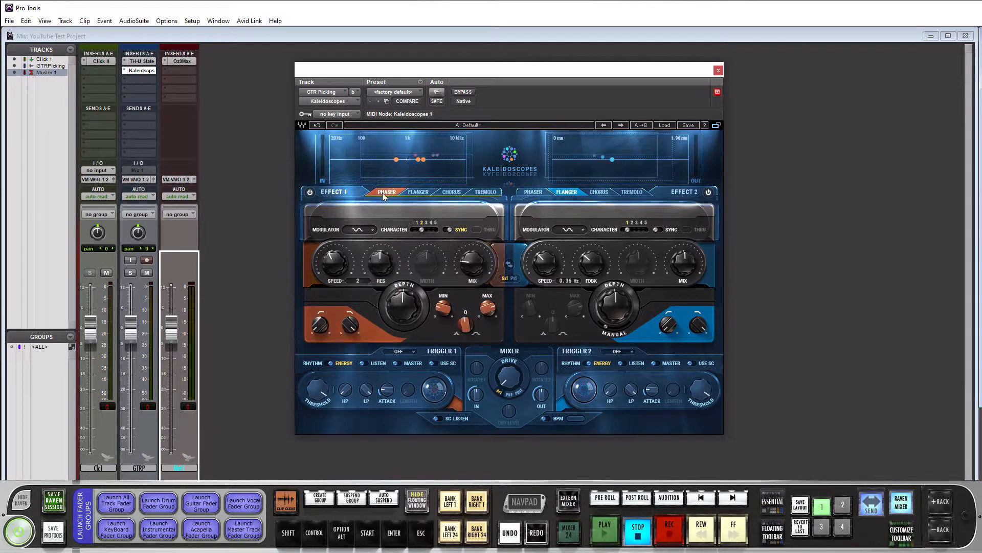
pyautogui.click(420, 192)
pyautogui.moveTo(369, 271)
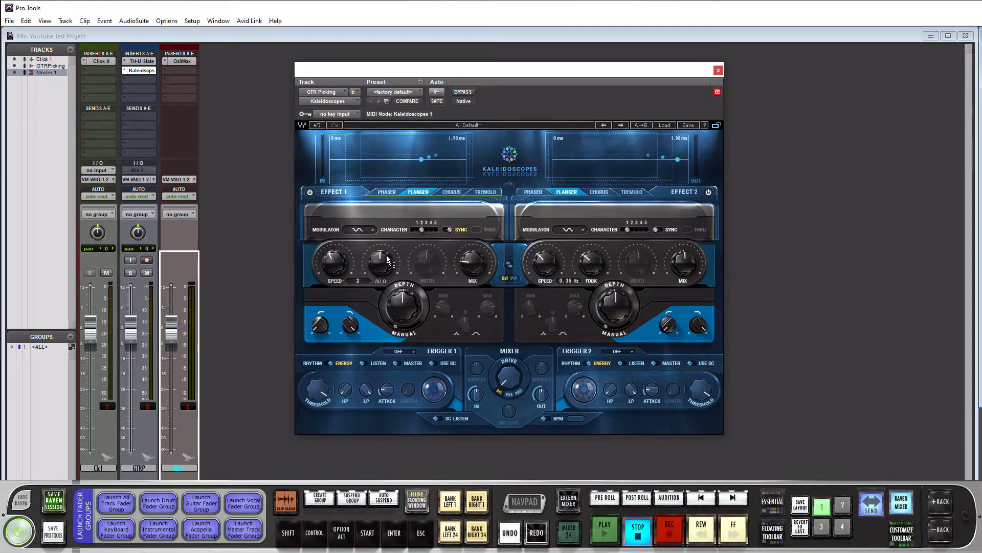
pyautogui.click(450, 193)
pyautogui.click(384, 193)
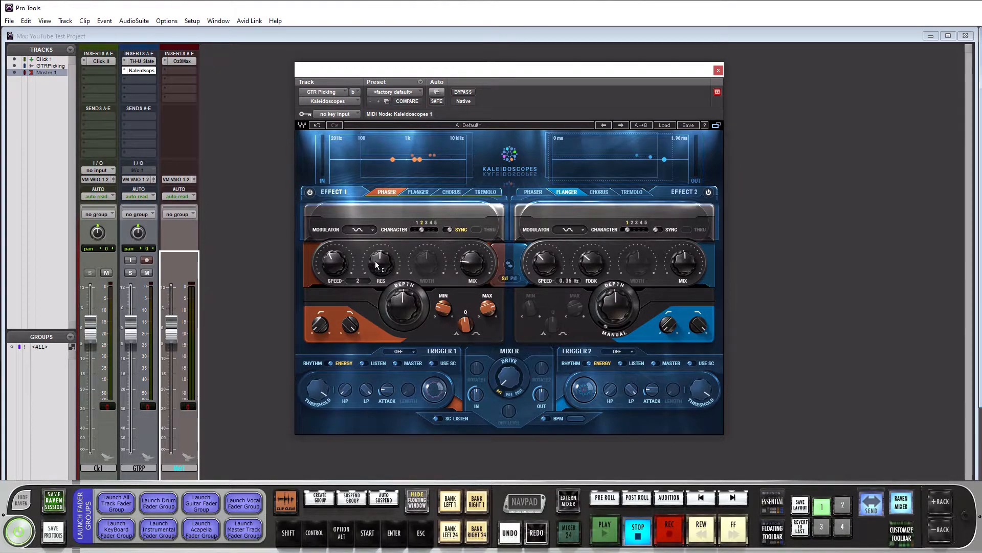
# Raise Effect 1's mix to 100 and bring it back down
pyautogui.moveTo(474, 263)
pyautogui.moveTo(471, 266); pyautogui.dragTo(478, 238)
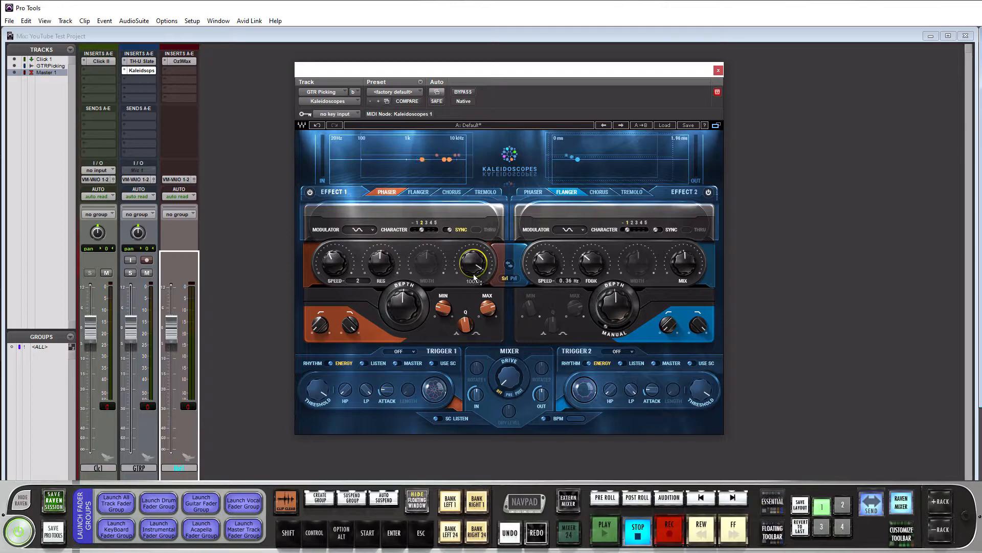
pyautogui.moveTo(471, 273); pyautogui.dragTo(470, 315)
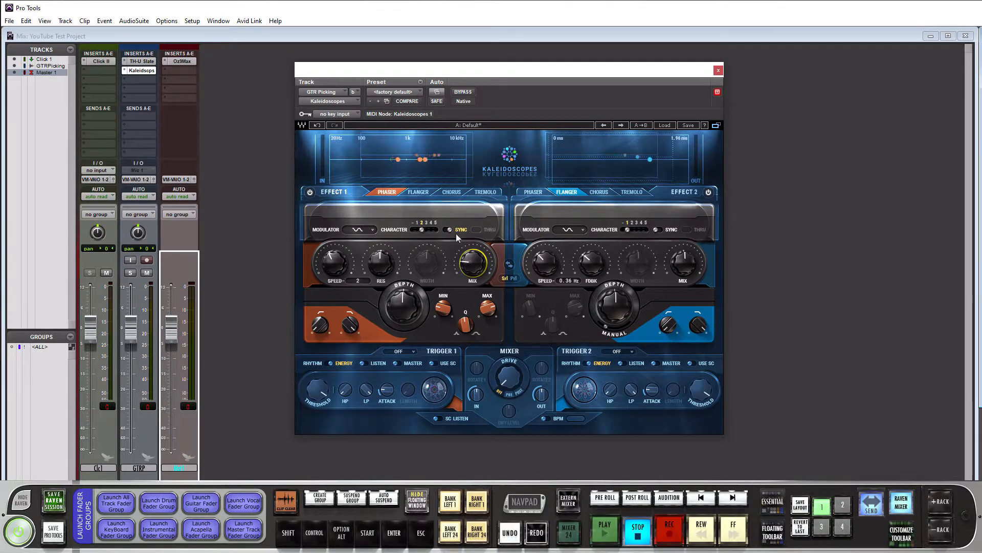
pyautogui.moveTo(397, 310)
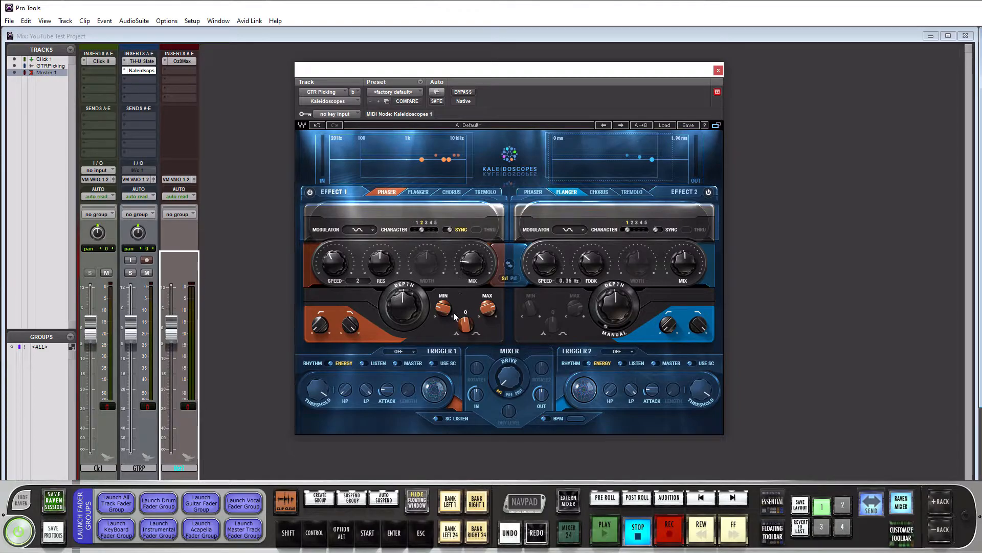
pyautogui.click(485, 311)
pyautogui.moveTo(485, 311); pyautogui.dragTo(485, 312)
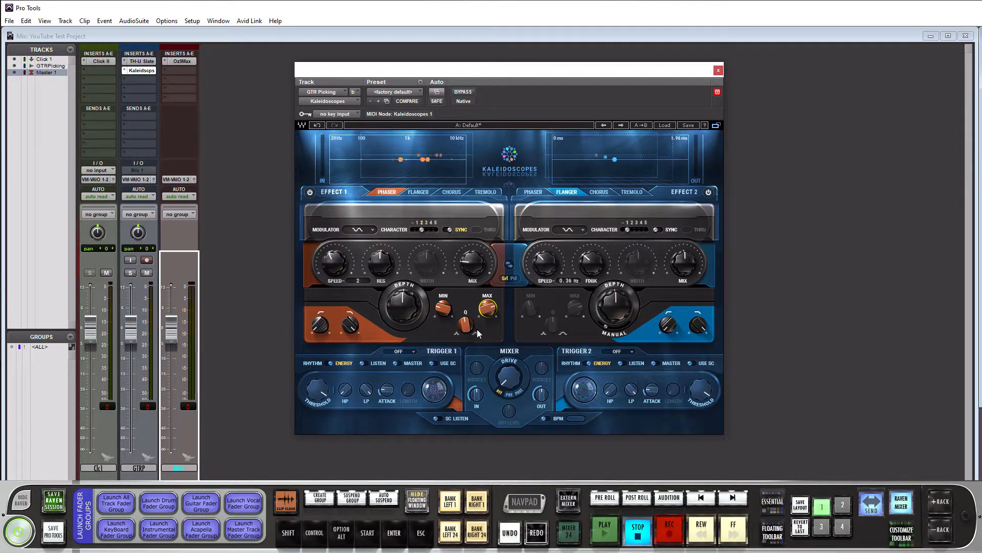
# Swap Effect 1 and Effect 2 repeatedly, finishing with the phaser in Effect 1 and the flanger in Effect 2
pyautogui.moveTo(468, 326)
pyautogui.moveTo(609, 315)
pyautogui.click(509, 263)
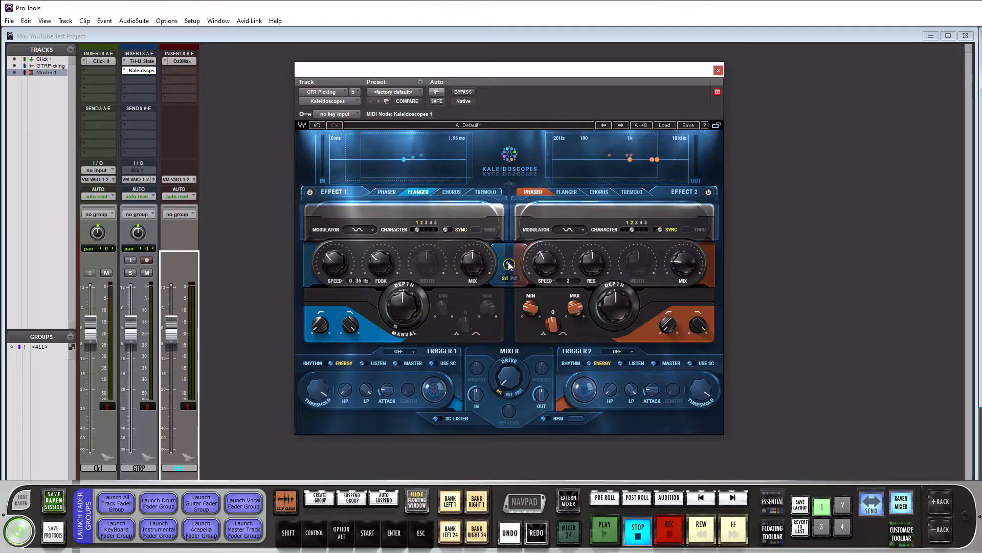
pyautogui.click(509, 263)
pyautogui.click(509, 263)
pyautogui.click(510, 264)
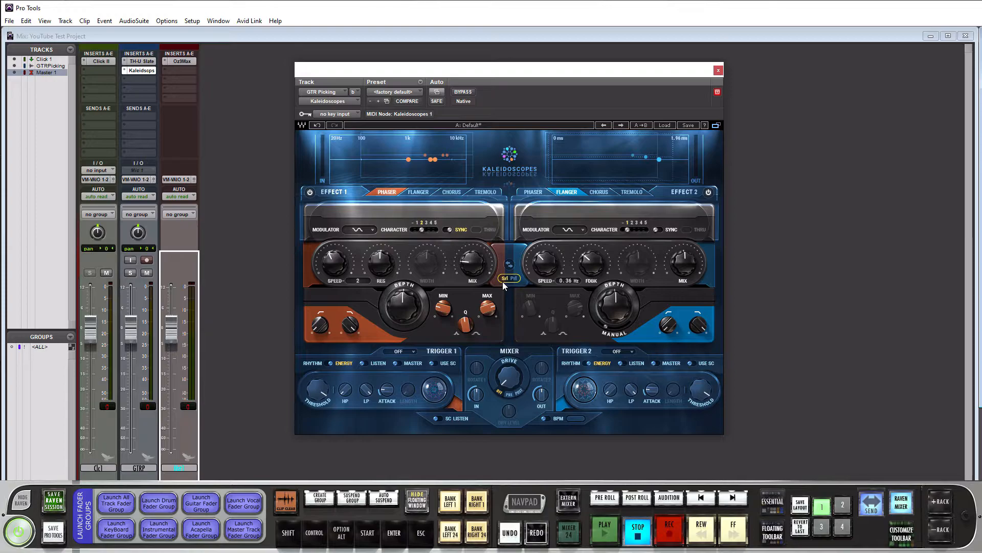
# Switch the routing between the two effects to parallel and return it to serial
pyautogui.moveTo(474, 275)
pyautogui.click(512, 280)
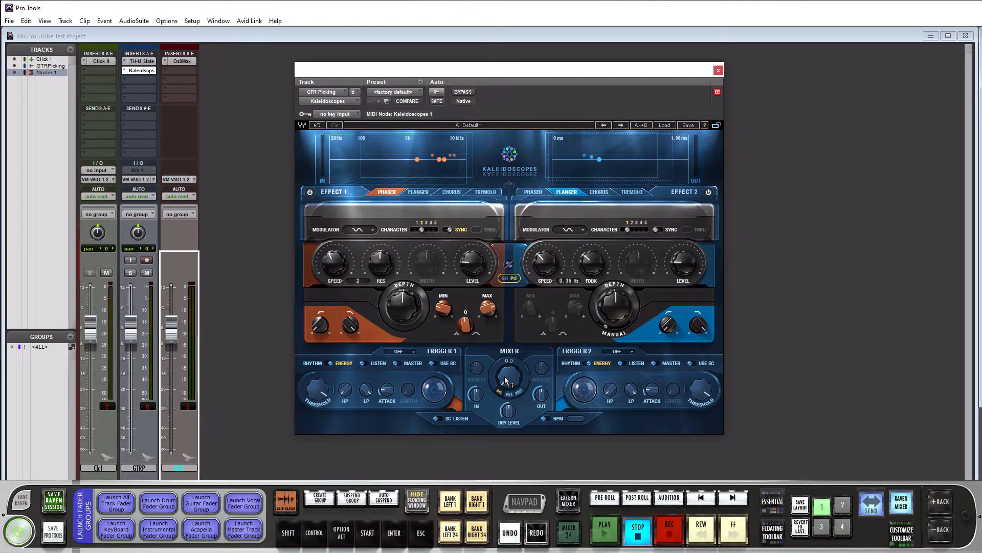
pyautogui.click(504, 279)
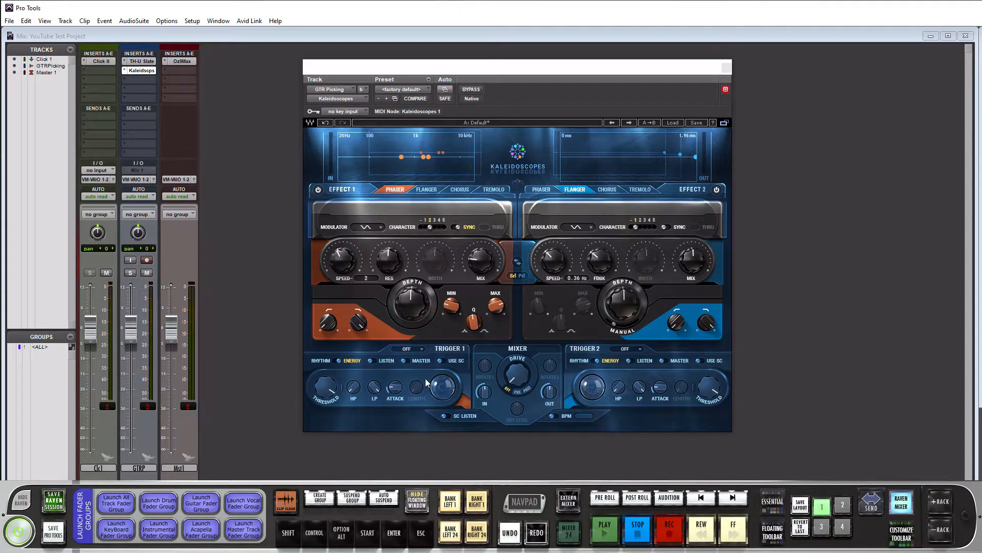
# Check the available Trigger 1 modes without changing the selection
pyautogui.click(422, 349)
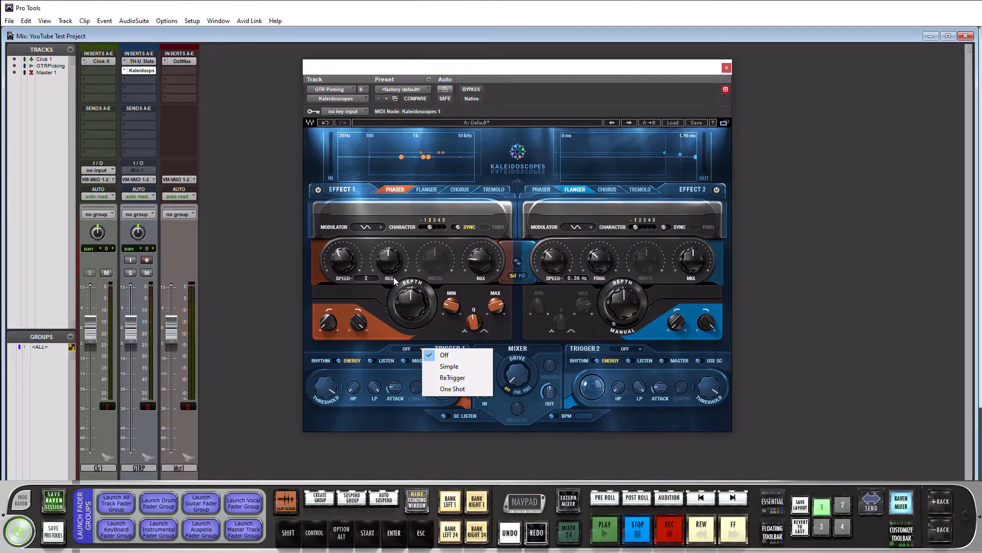
pyautogui.click(378, 343)
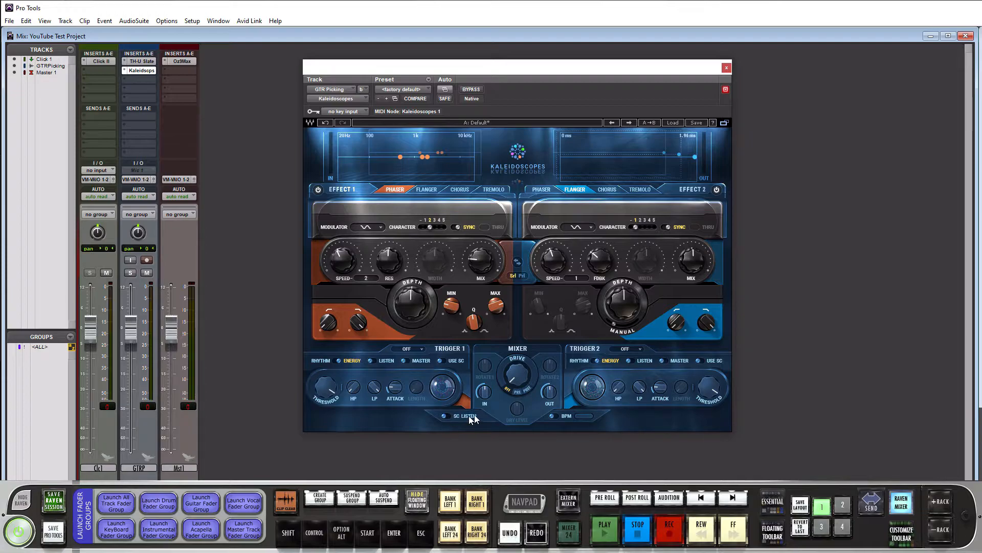
# Turn on the BPM option and set the mixer's drive position to Post
pyautogui.click(554, 416)
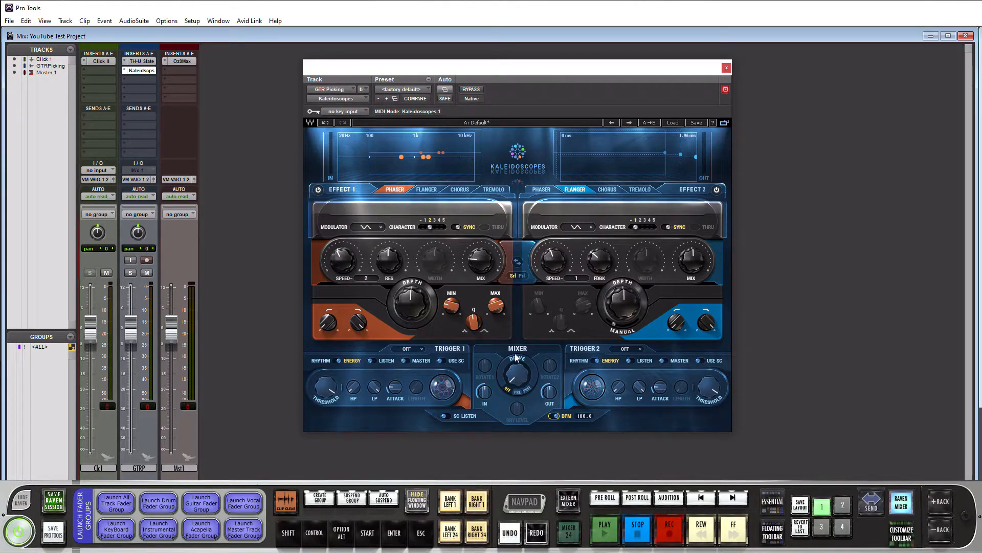
pyautogui.moveTo(522, 374)
pyautogui.click(527, 391)
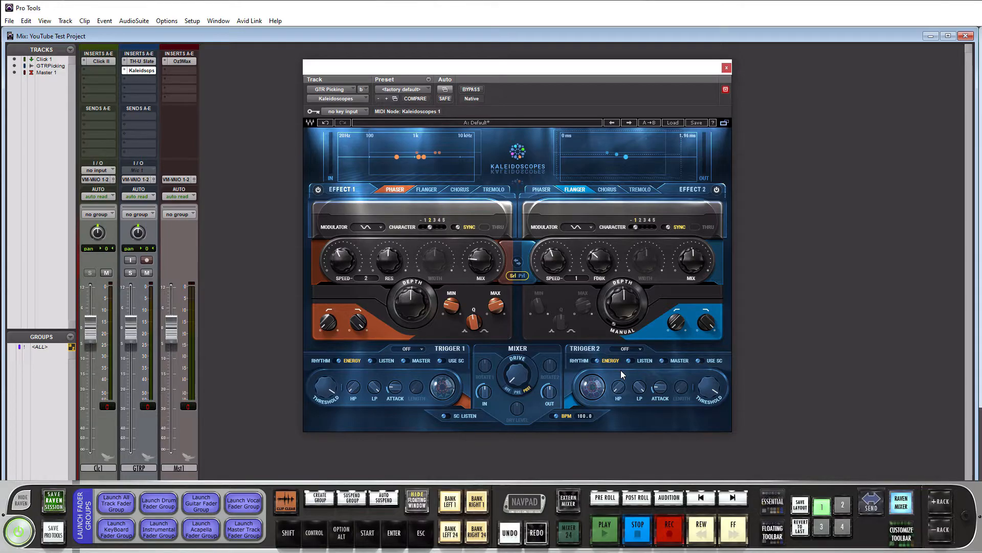
# Browse the factory presets and their instrument categories without loading one
pyautogui.click(672, 123)
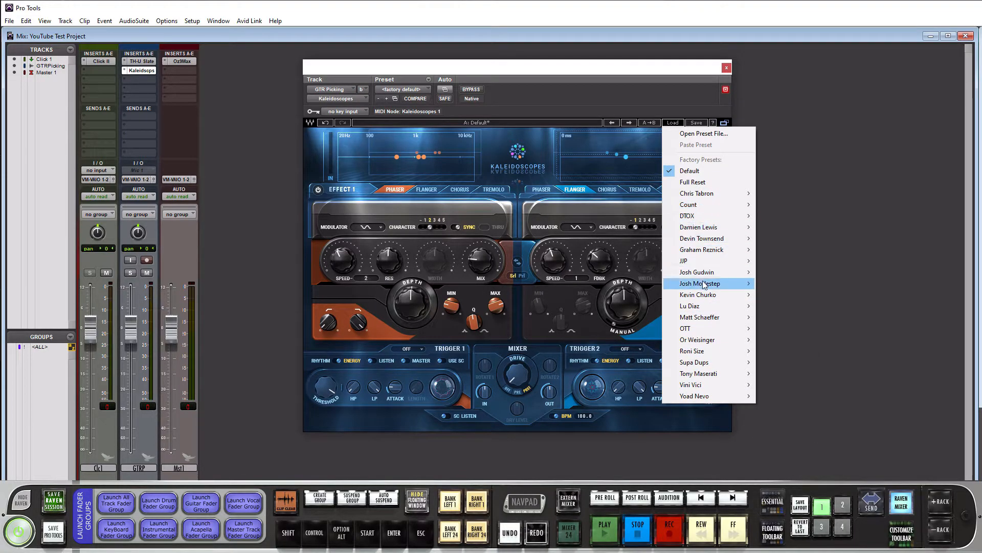
pyautogui.moveTo(712, 254)
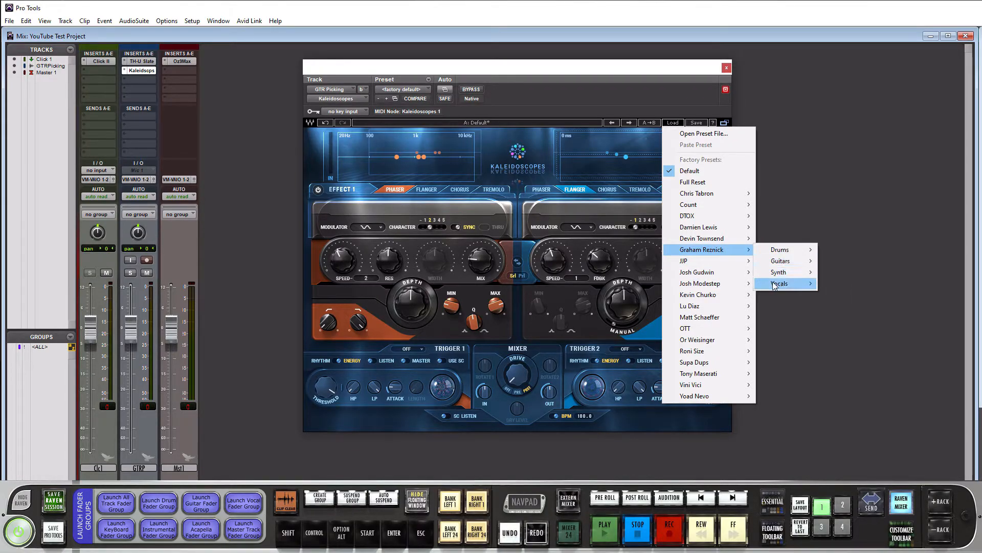
pyautogui.moveTo(711, 226)
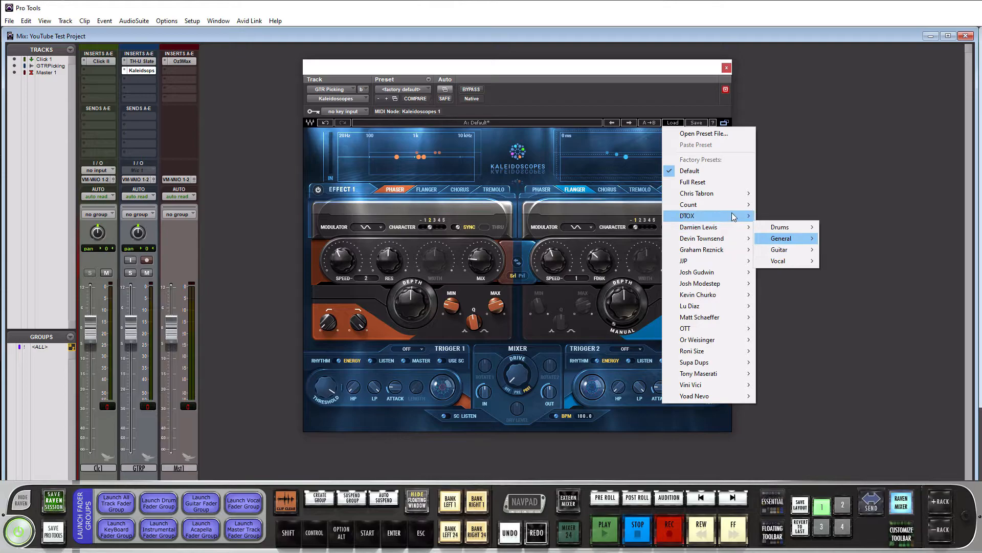
pyautogui.moveTo(692, 275)
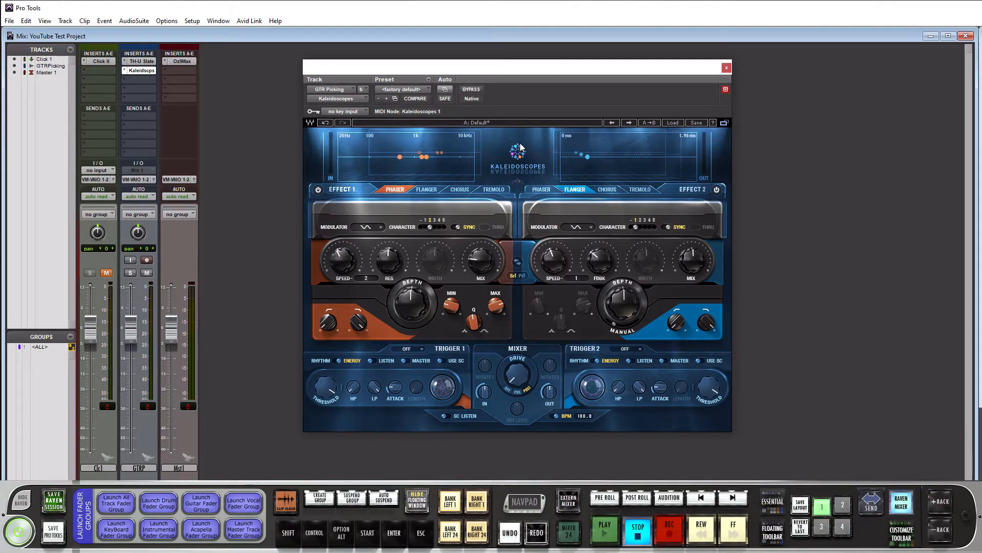
# Play the guitar track with Kaleidoscopes bypassed and again with it active to compare the sound
pyautogui.click(472, 90)
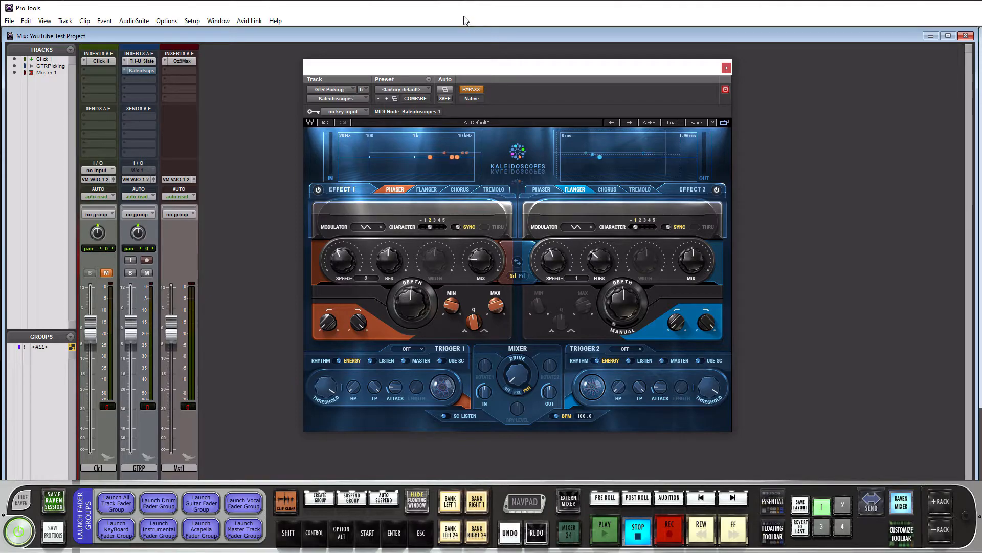
pyautogui.press('space')
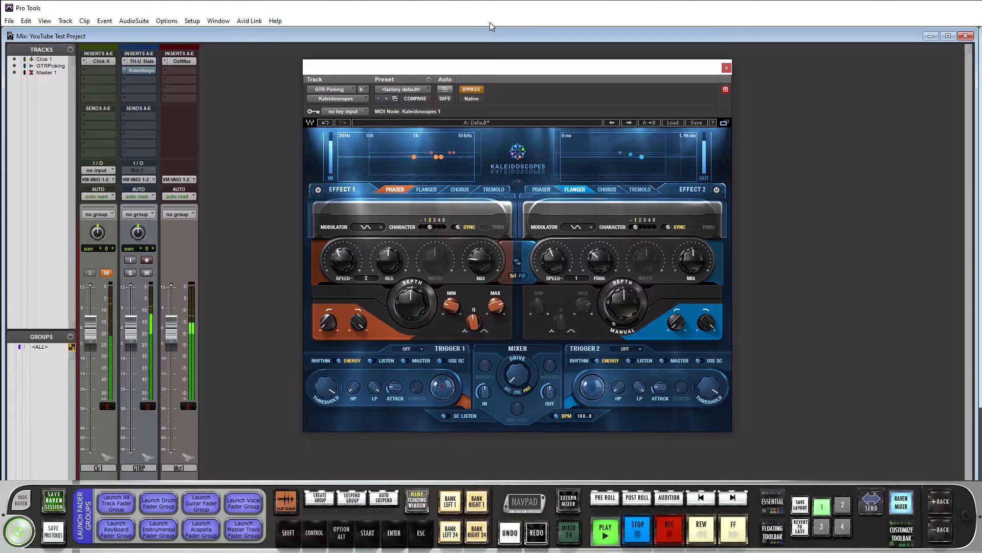
pyautogui.press('space')
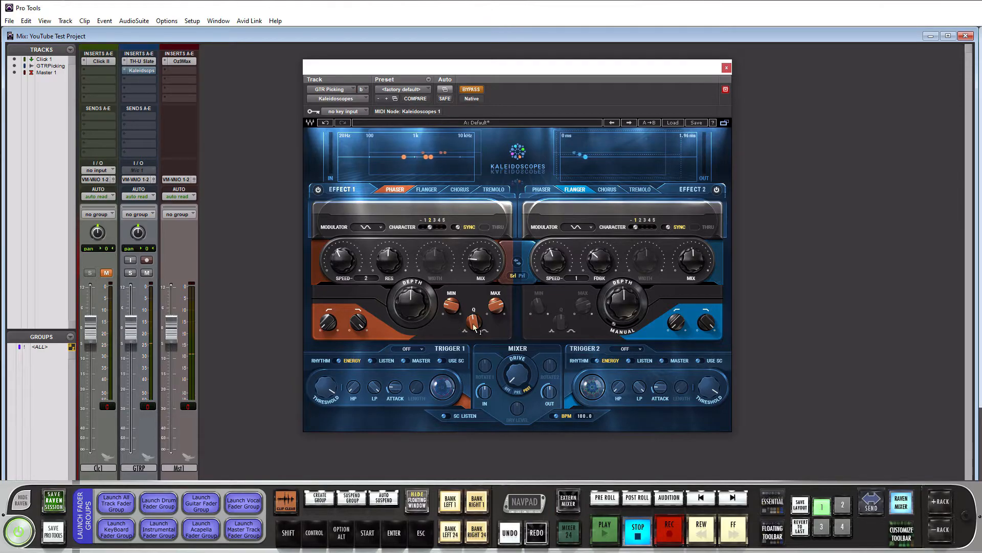
pyautogui.click(471, 90)
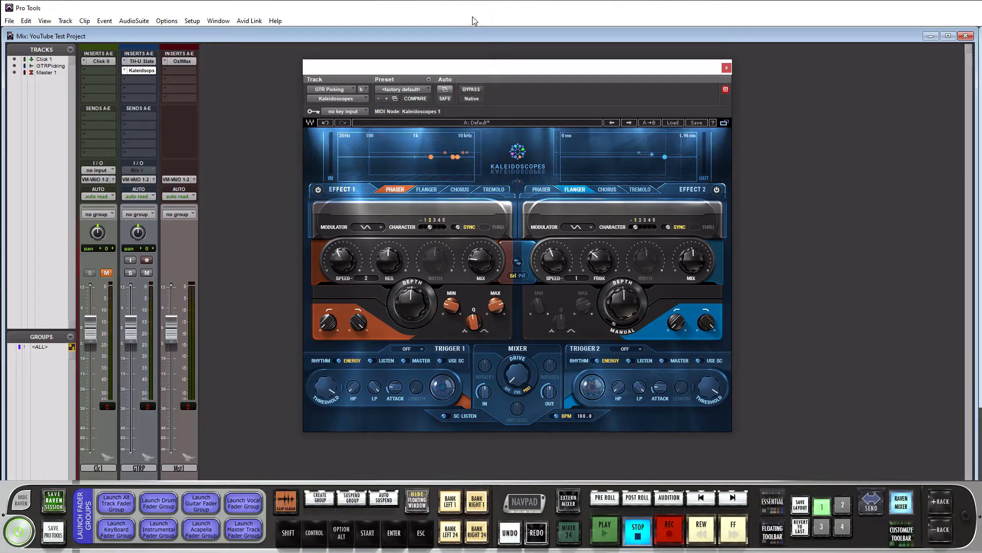
pyautogui.press('space')
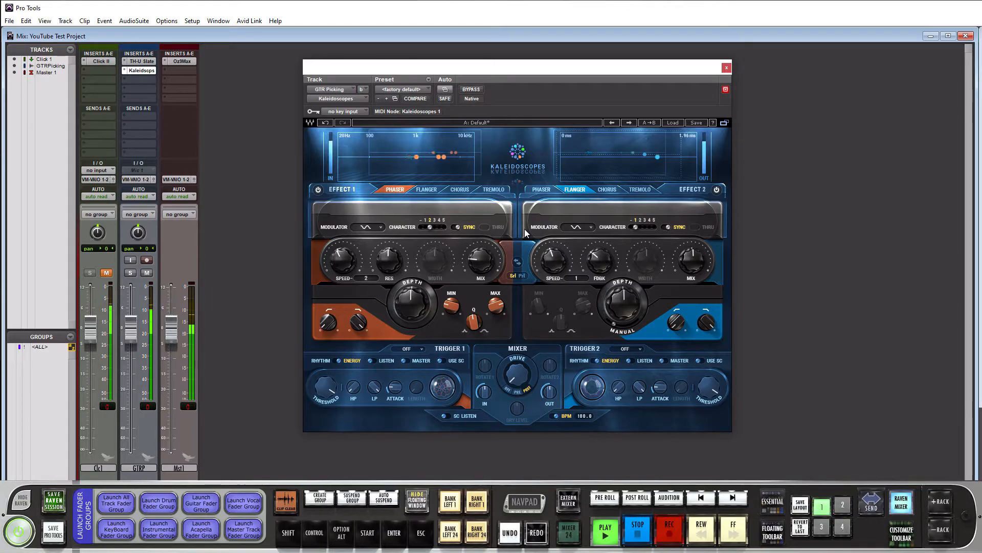
# Stop playback, load the Joao Flange factory guitar preset and audition it on the guitar track
pyautogui.press('space')
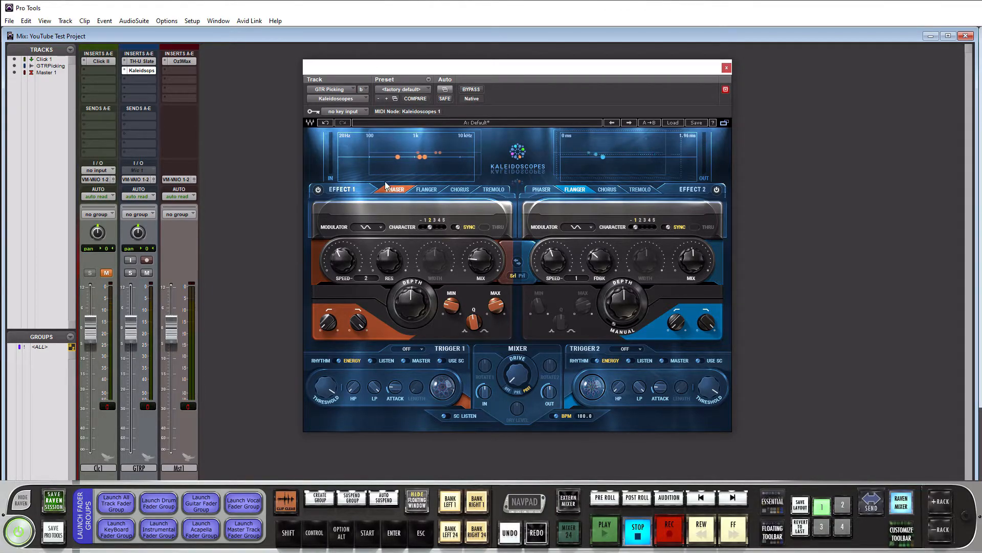
pyautogui.click(670, 123)
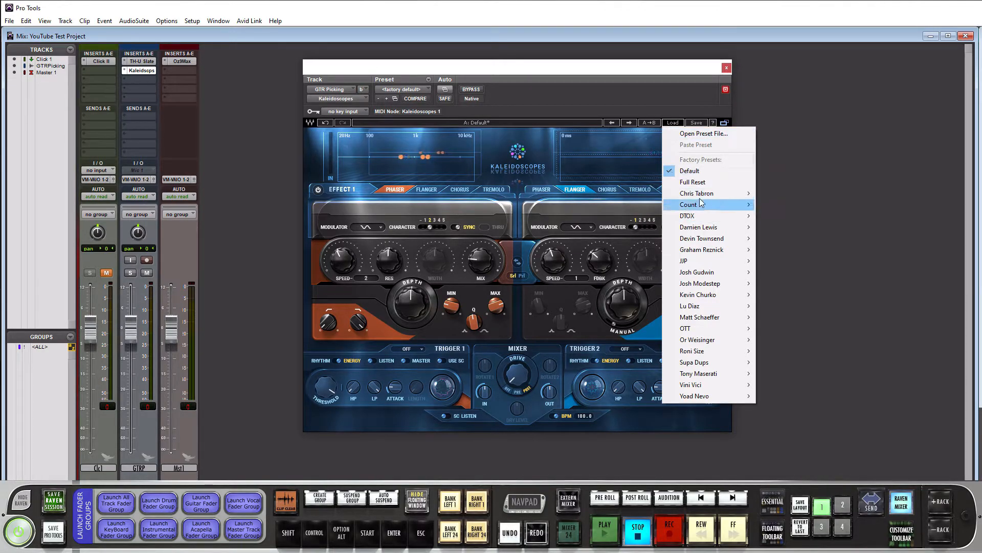
pyautogui.moveTo(704, 195)
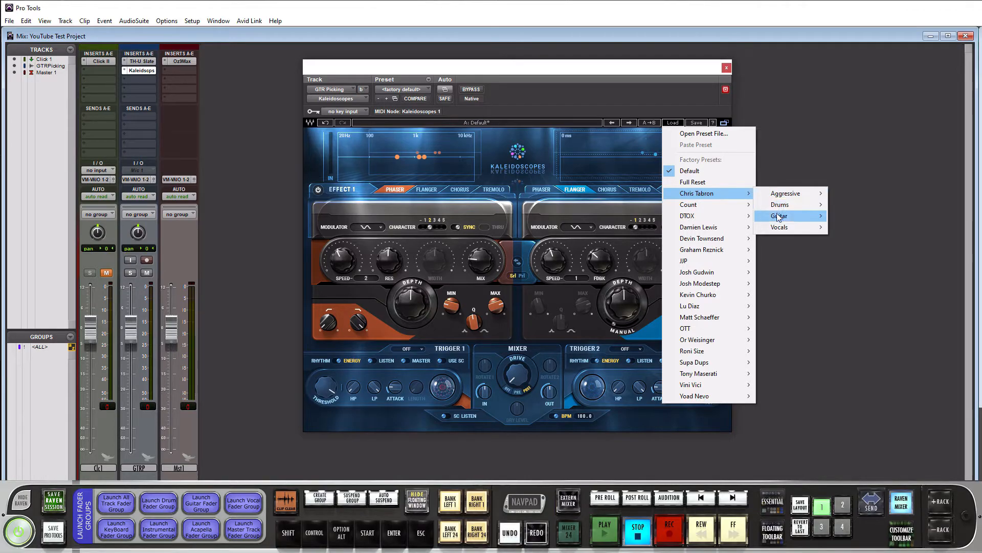
pyautogui.moveTo(779, 217)
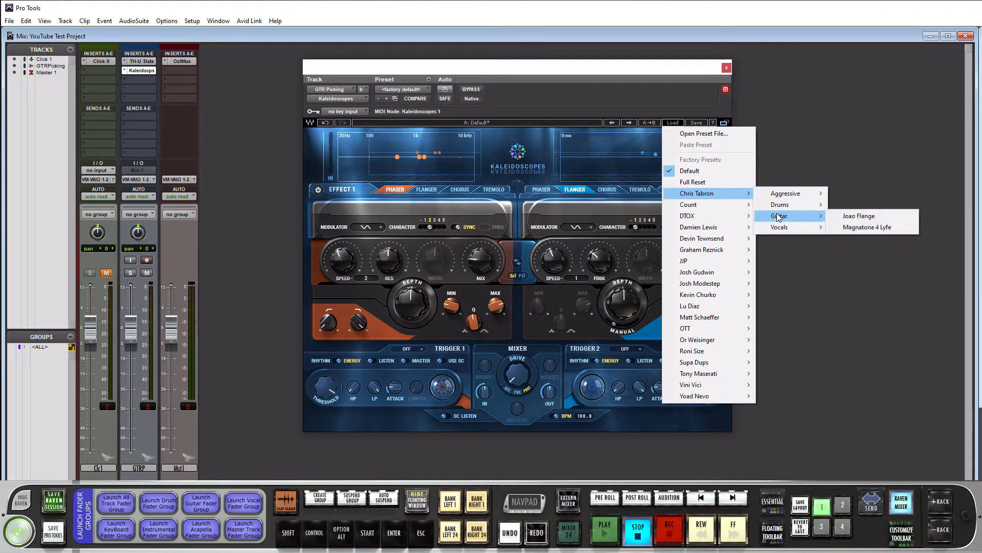
pyautogui.click(860, 217)
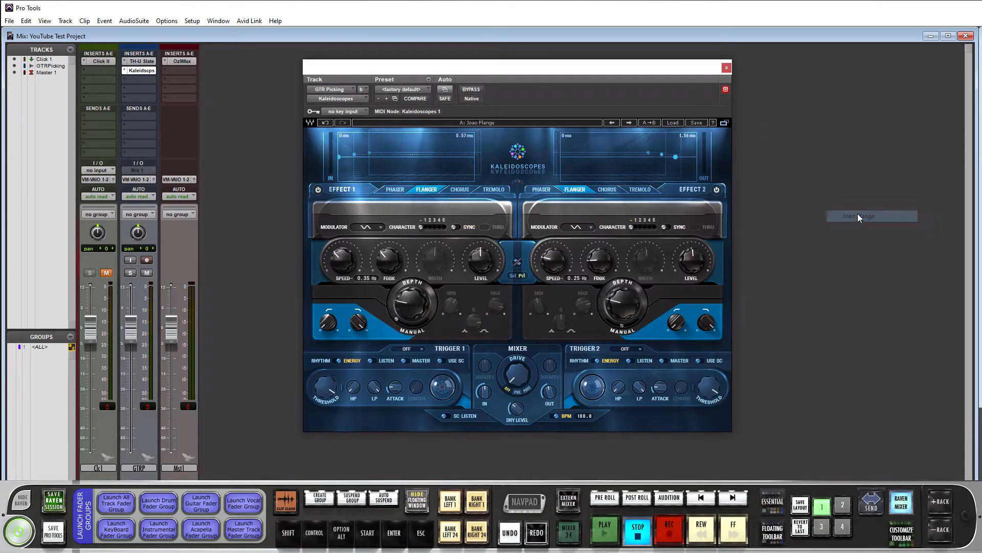
pyautogui.press('space')
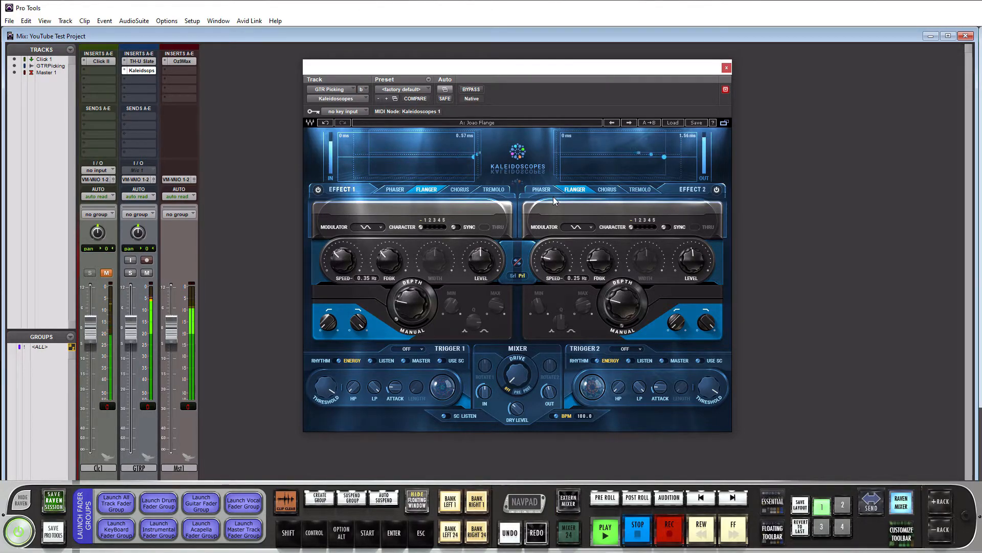
pyautogui.press('space')
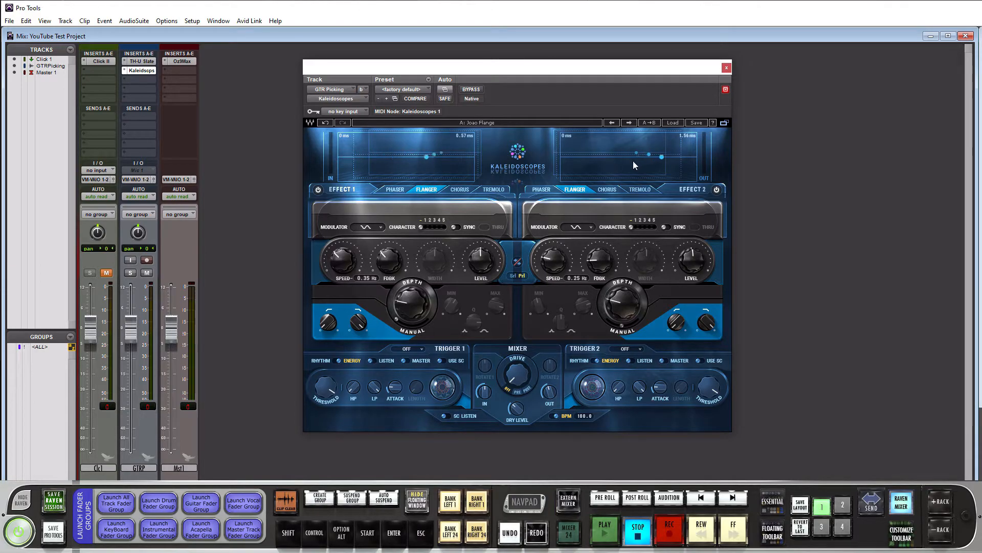
# Load the Magnatone 4 Lyfe factory guitar preset and play the track to hear it
pyautogui.click(674, 122)
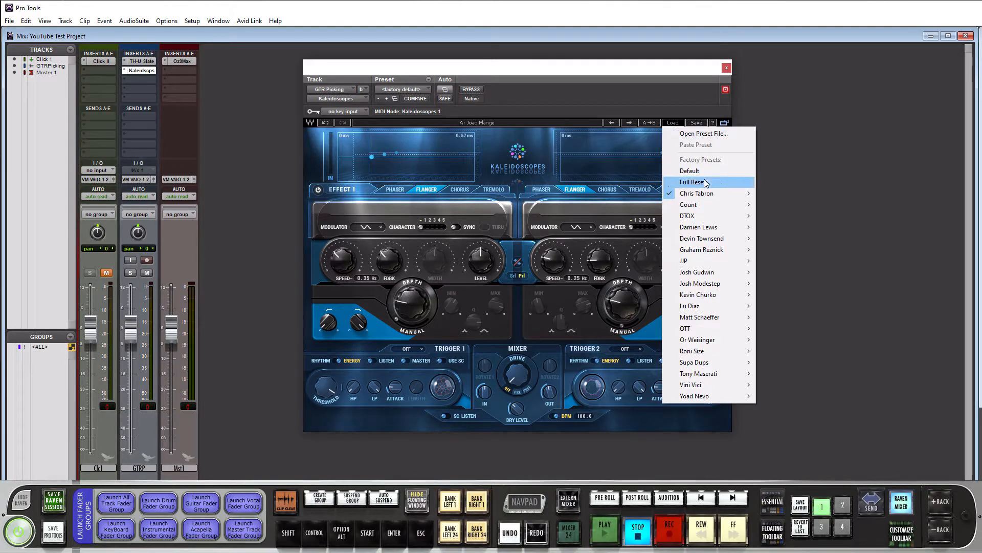
pyautogui.moveTo(722, 194)
pyautogui.moveTo(781, 217)
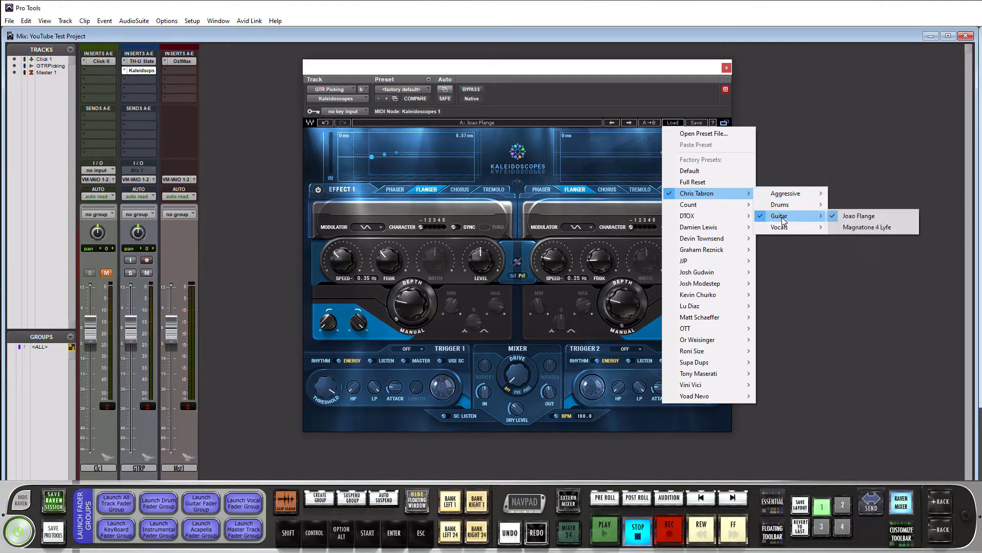
pyautogui.click(853, 228)
pyautogui.press('space')
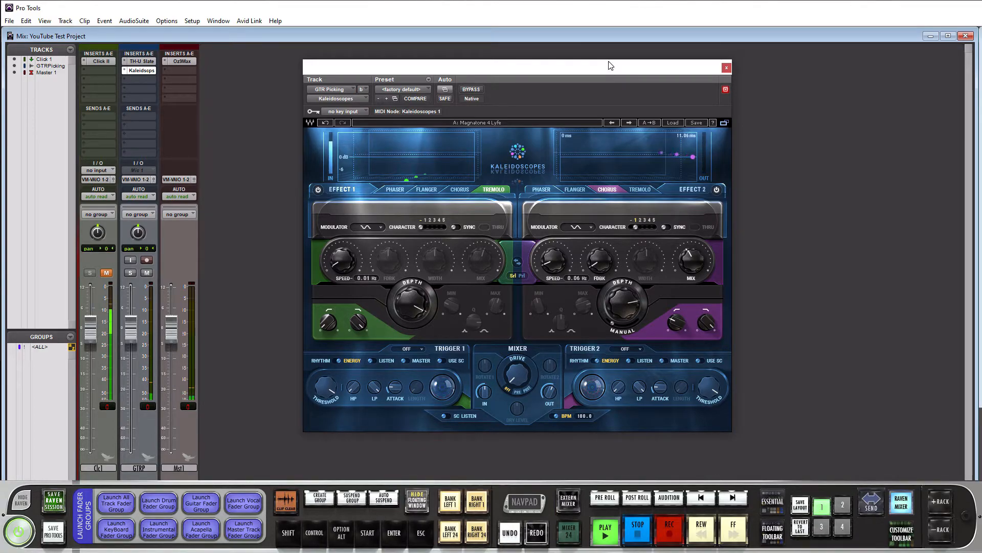
pyautogui.press('space')
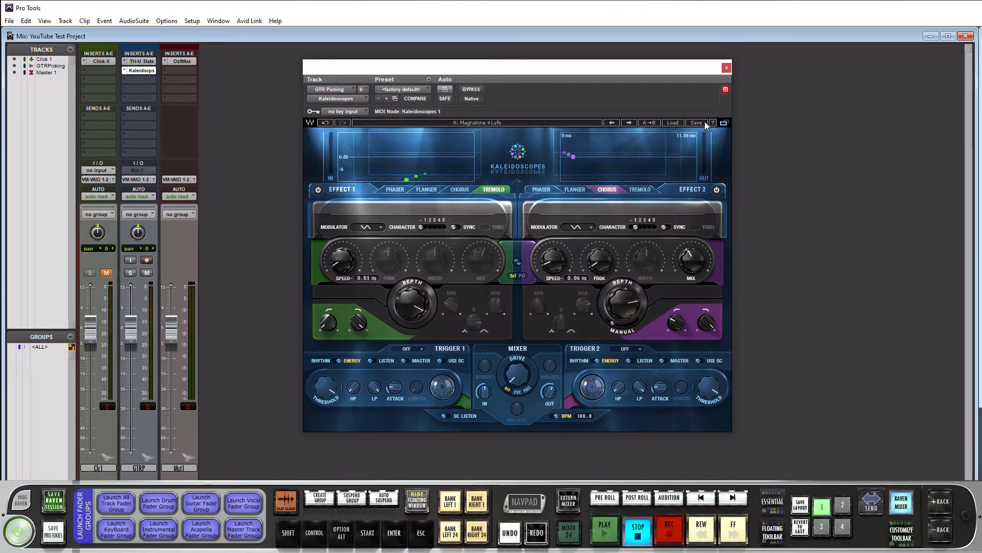
# Load the As You Are preset from the JJP guitar presets and audition it on the guitar track
pyautogui.click(668, 122)
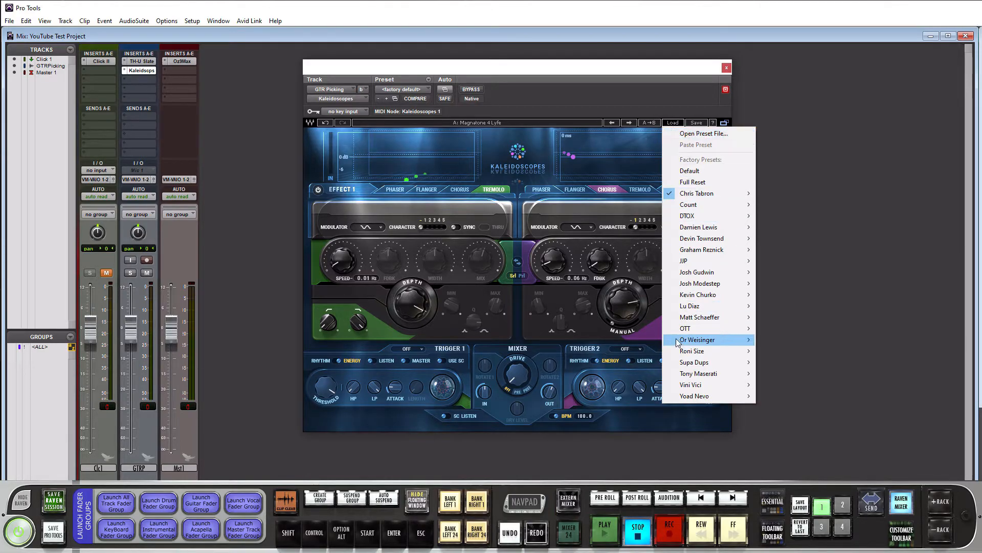
pyautogui.moveTo(699, 260)
pyautogui.moveTo(774, 263)
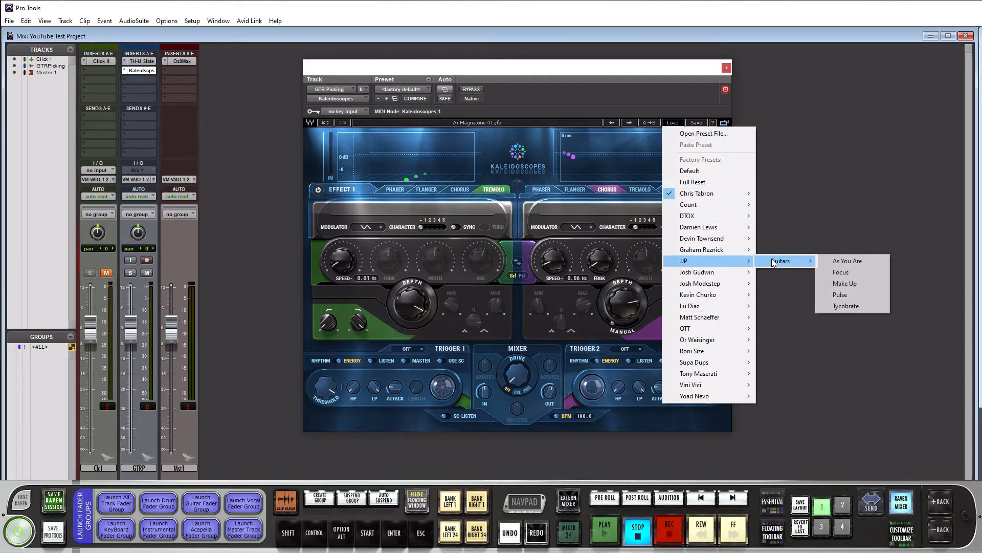
pyautogui.click(852, 263)
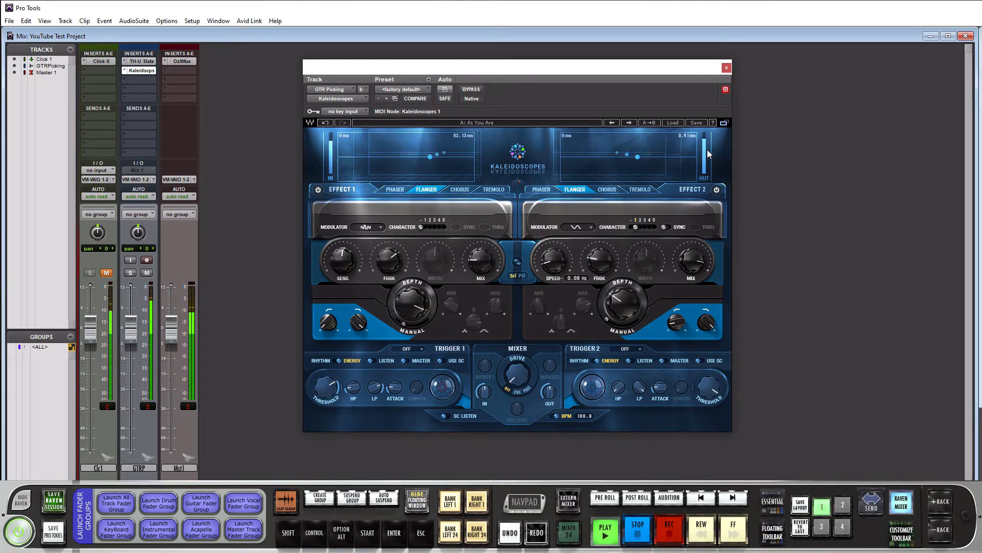
pyautogui.press('space')
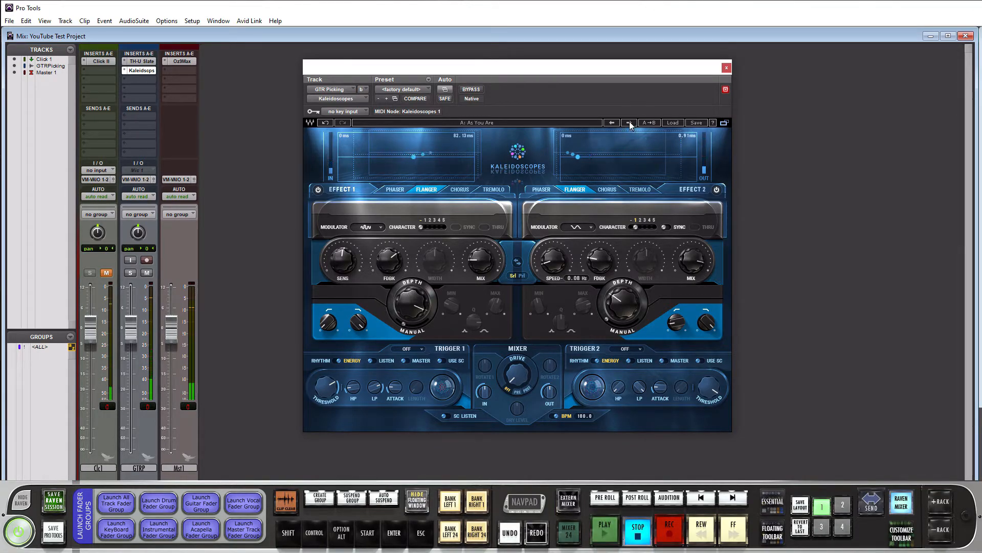
# Advance to the Focus preset and on to Make Up, playing the guitar track with each one
pyautogui.click(629, 122)
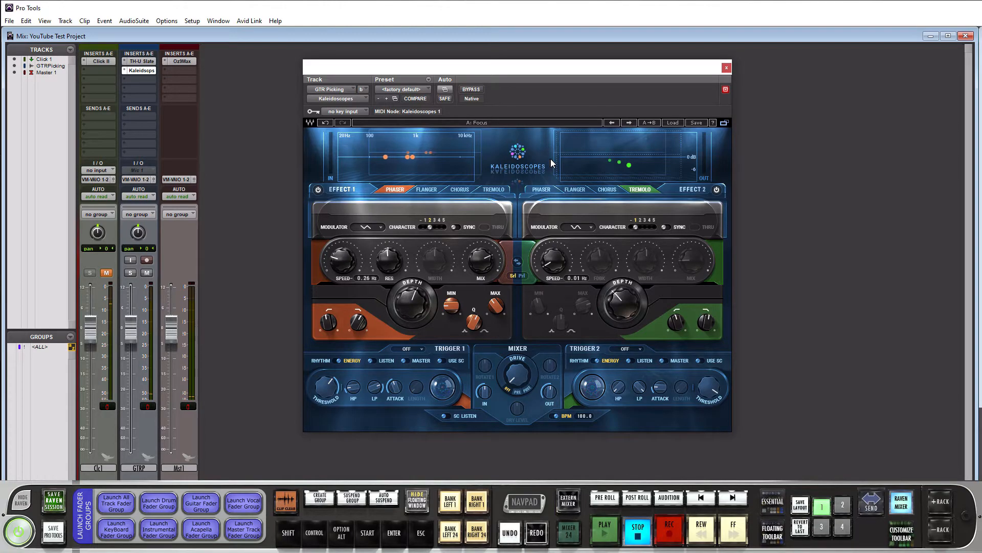
pyautogui.press('space')
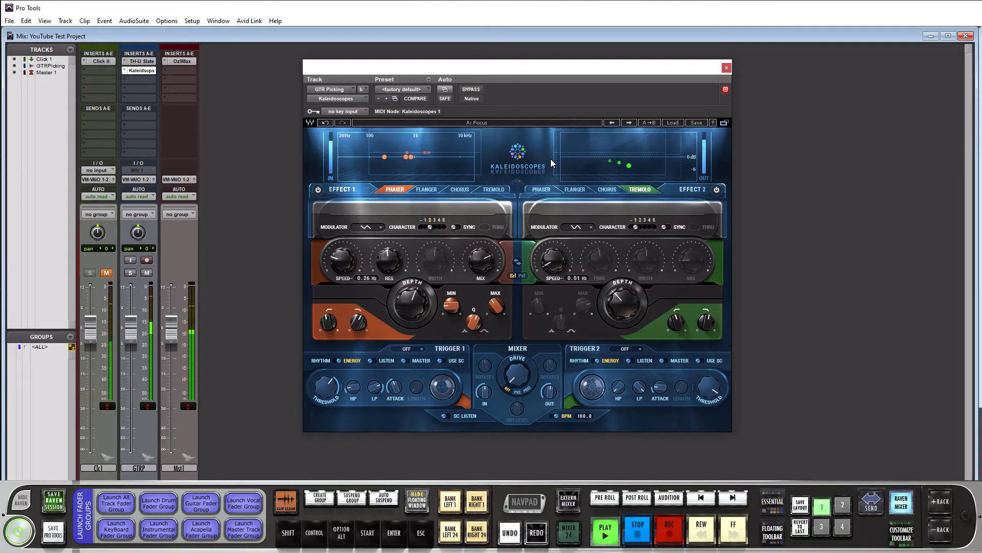
pyautogui.press('space')
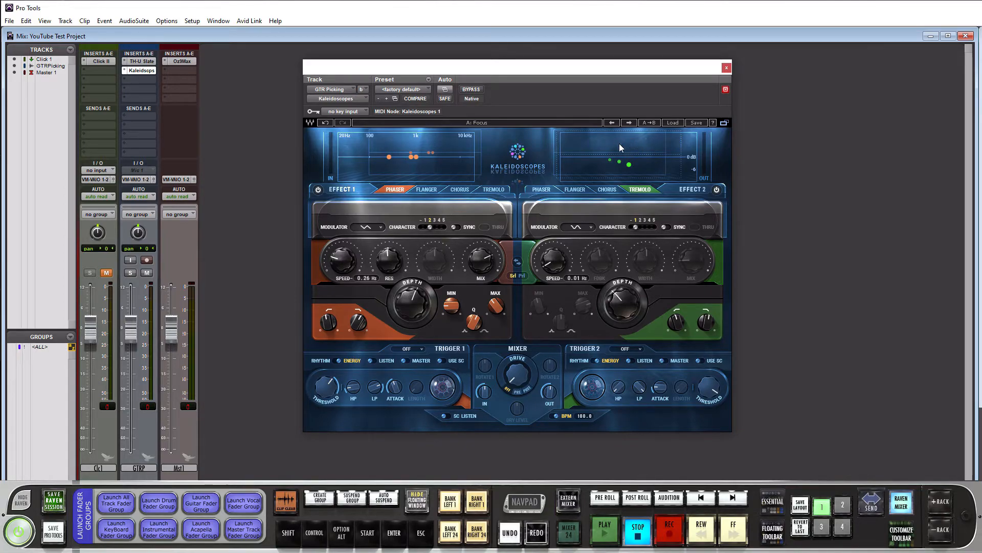
pyautogui.click(629, 123)
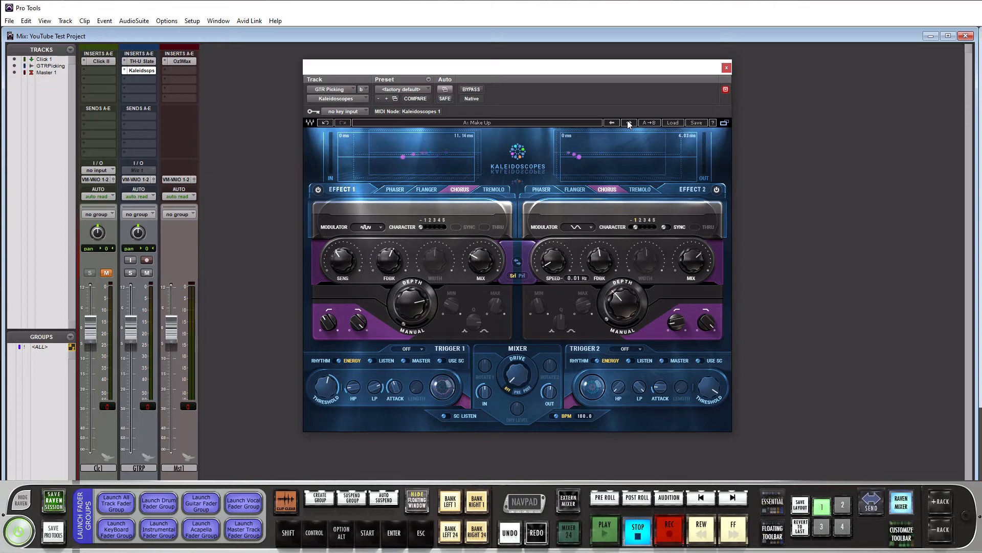
pyautogui.press('space')
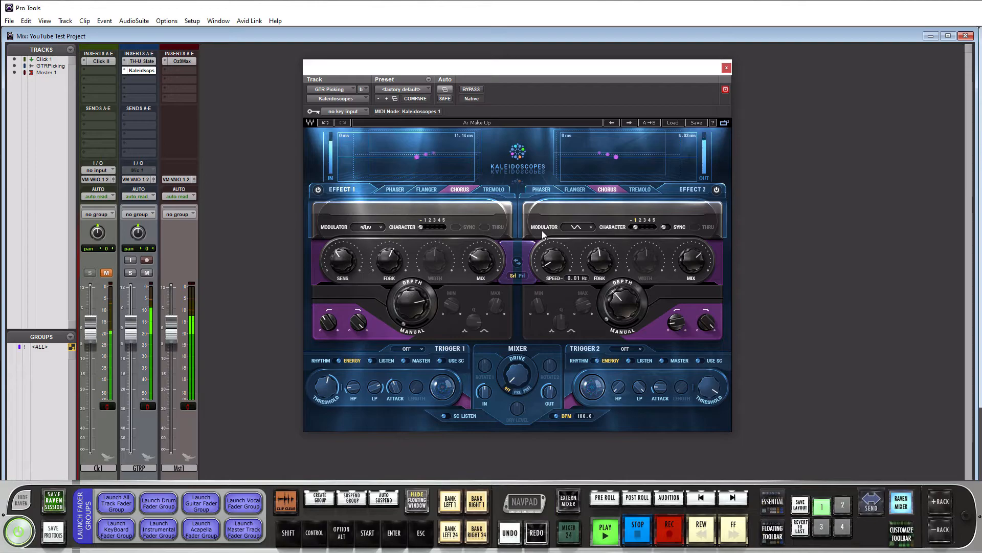
pyautogui.press('space')
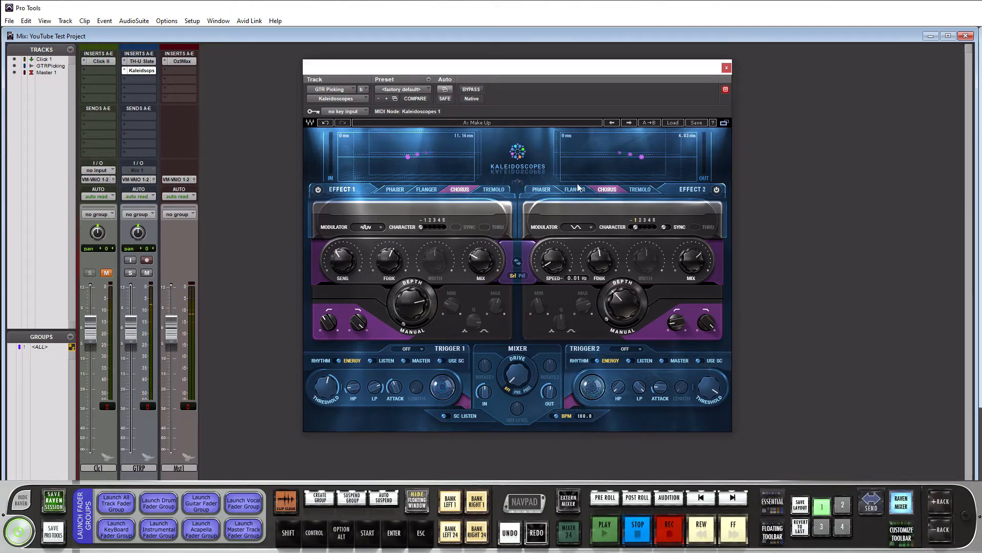
# Load the Add In Juice preset from the Dreamy category and audition it on the guitar track
pyautogui.click(674, 123)
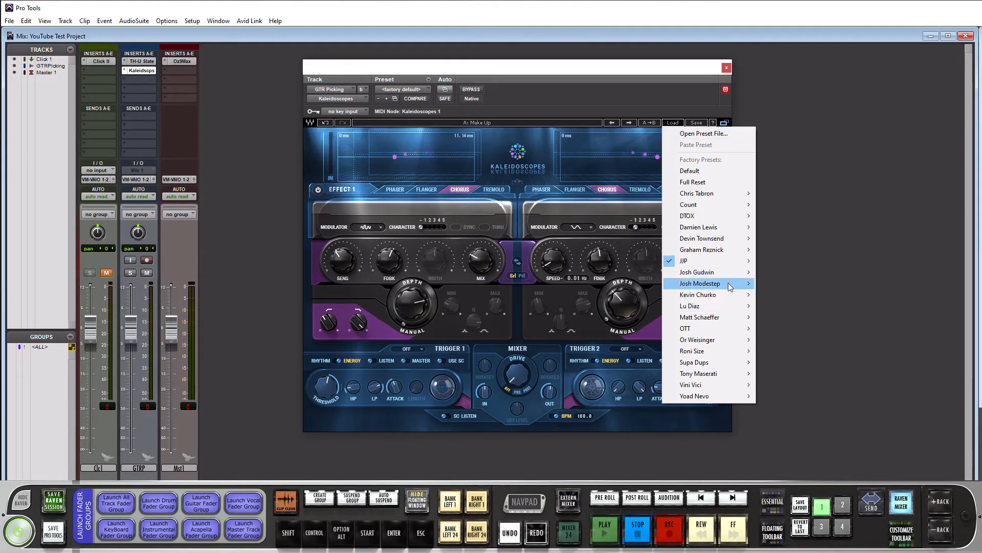
pyautogui.moveTo(730, 297)
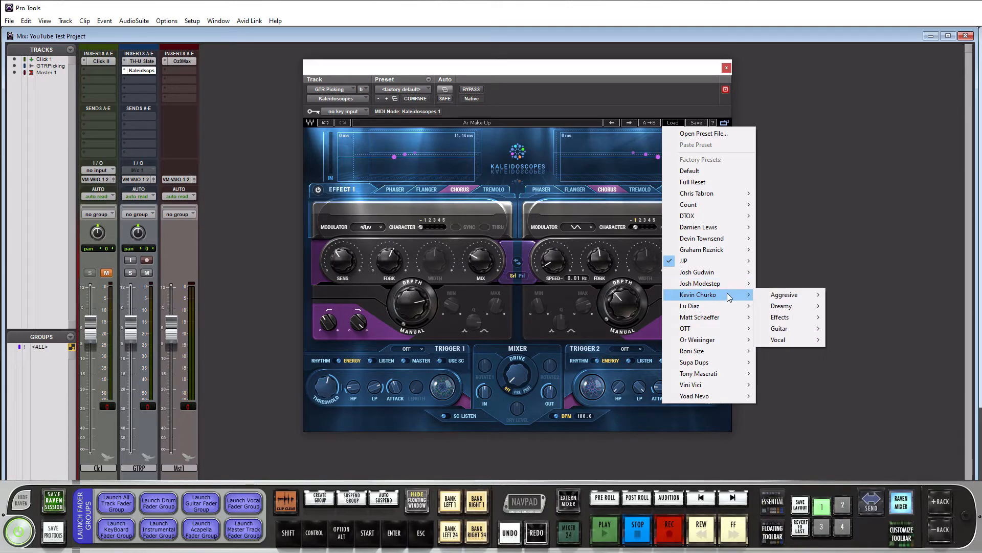
pyautogui.moveTo(779, 307)
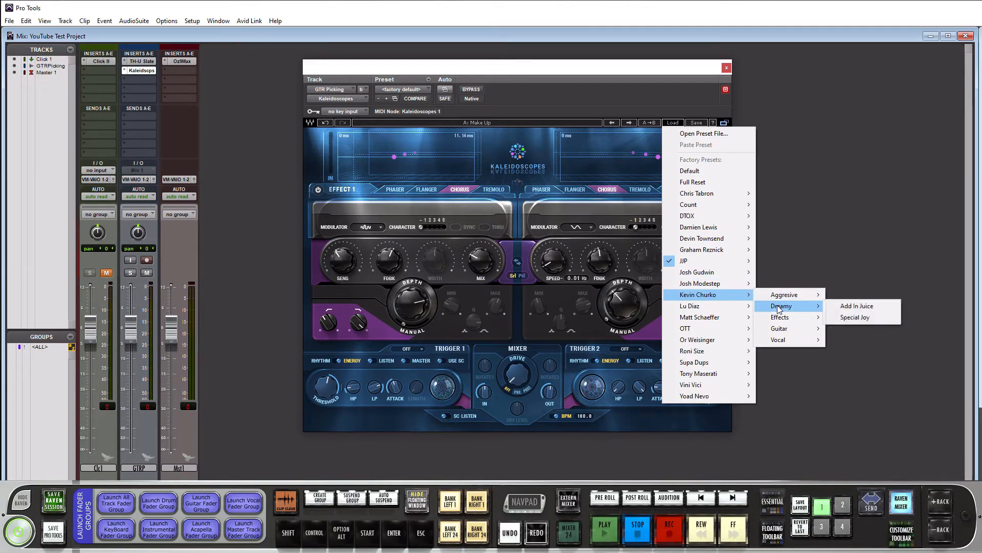
pyautogui.click(856, 306)
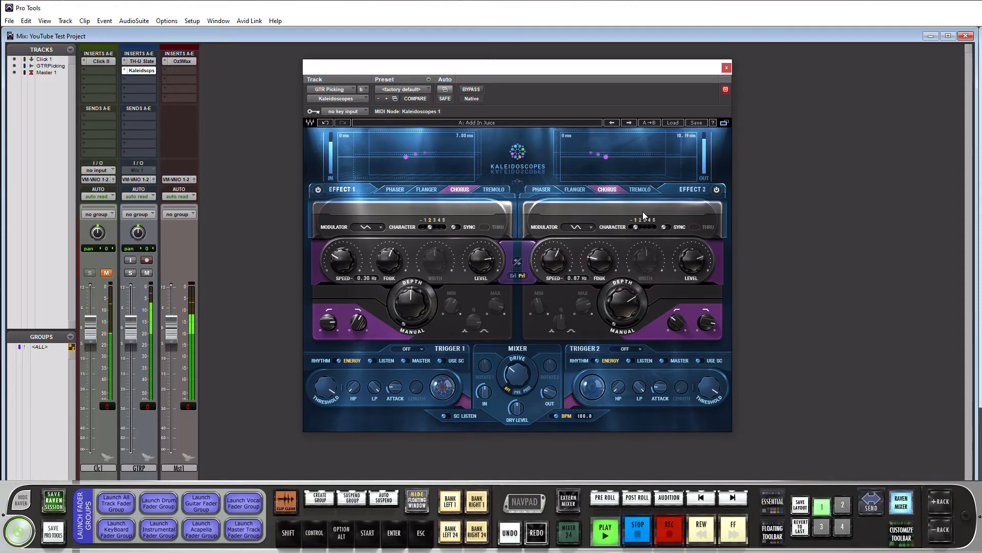
pyautogui.press('space')
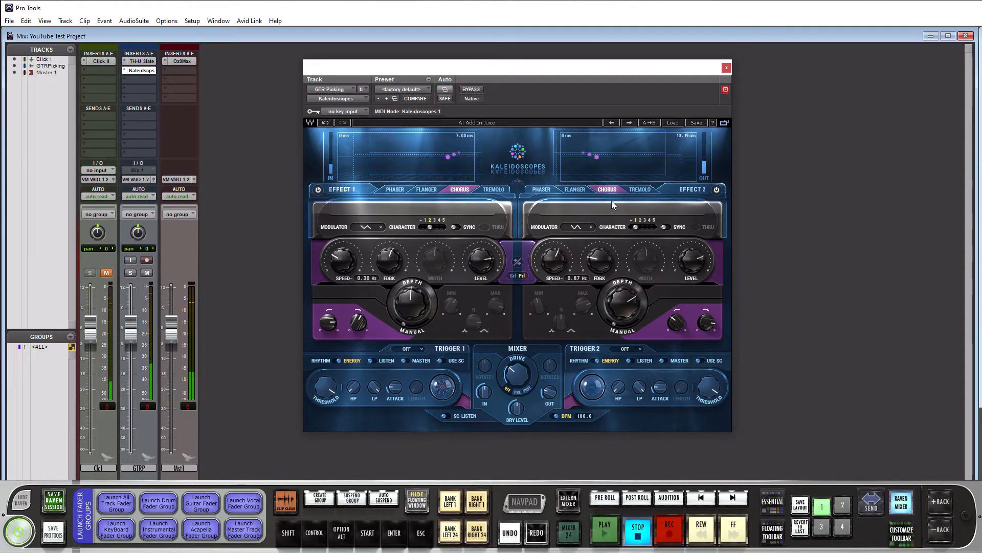
# Load the EG Spread factory guitar preset and play the track to hear it
pyautogui.click(673, 123)
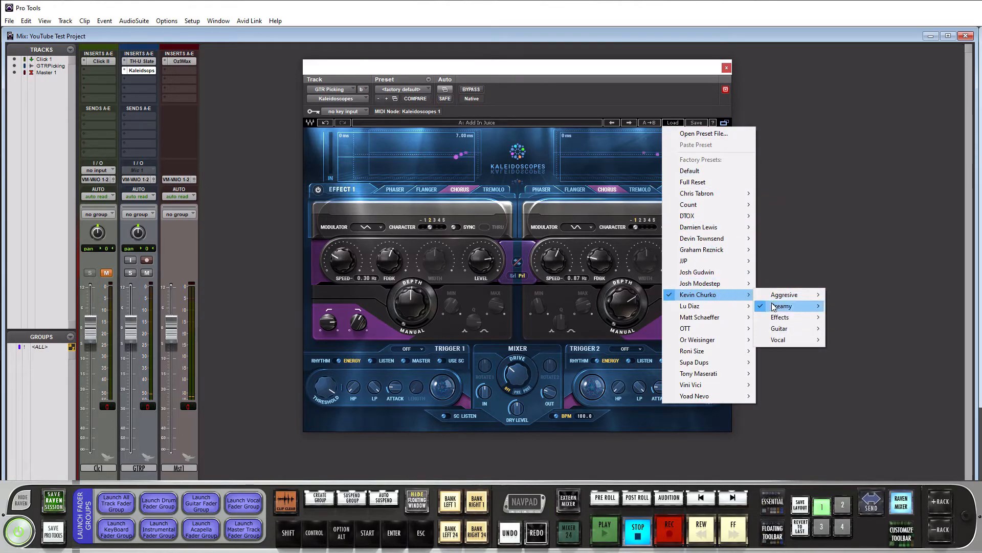
pyautogui.moveTo(779, 330)
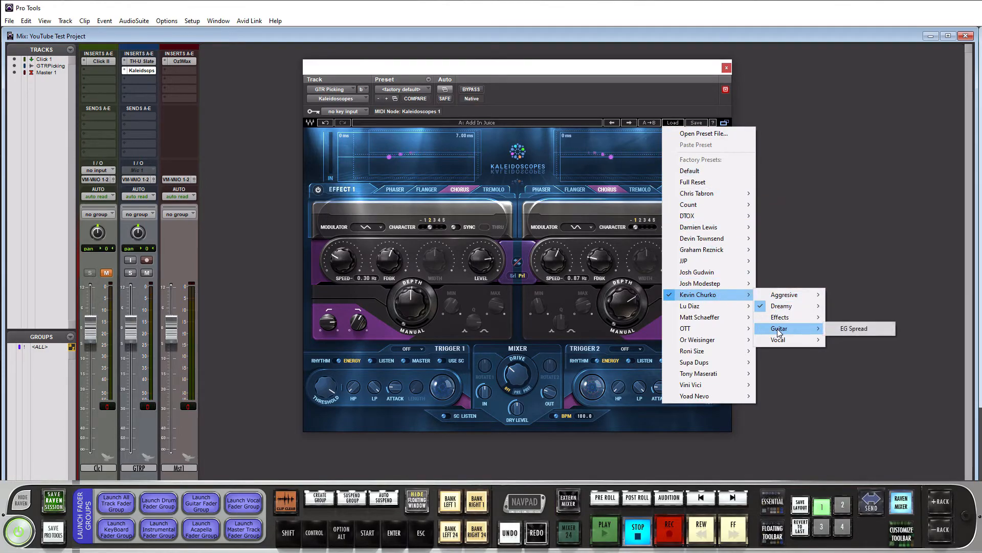
pyautogui.click(849, 329)
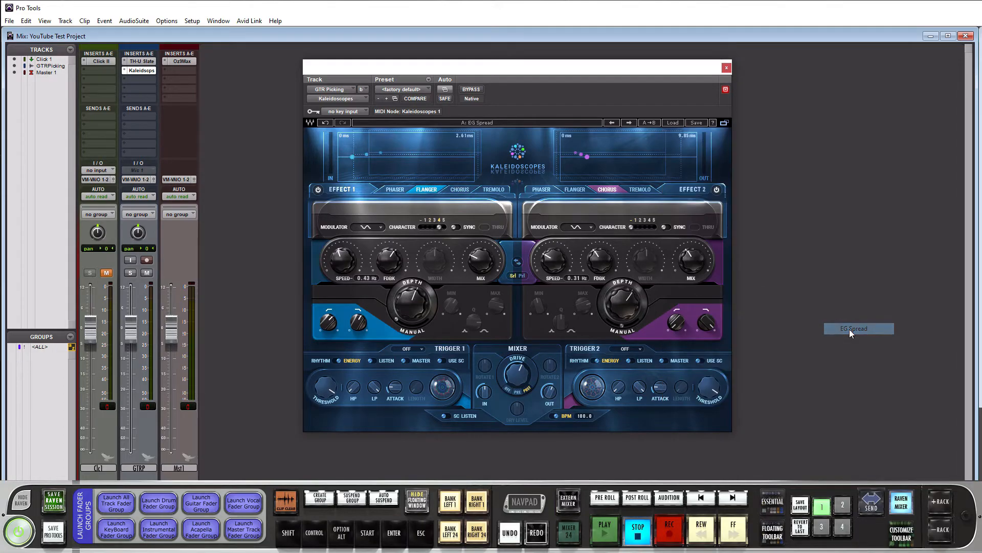
pyautogui.press('space')
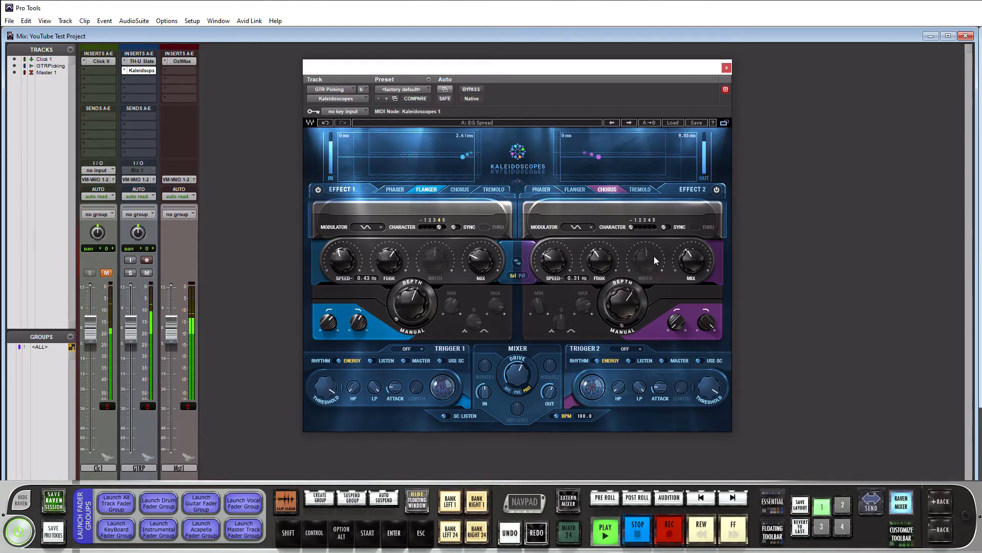
pyautogui.press('space')
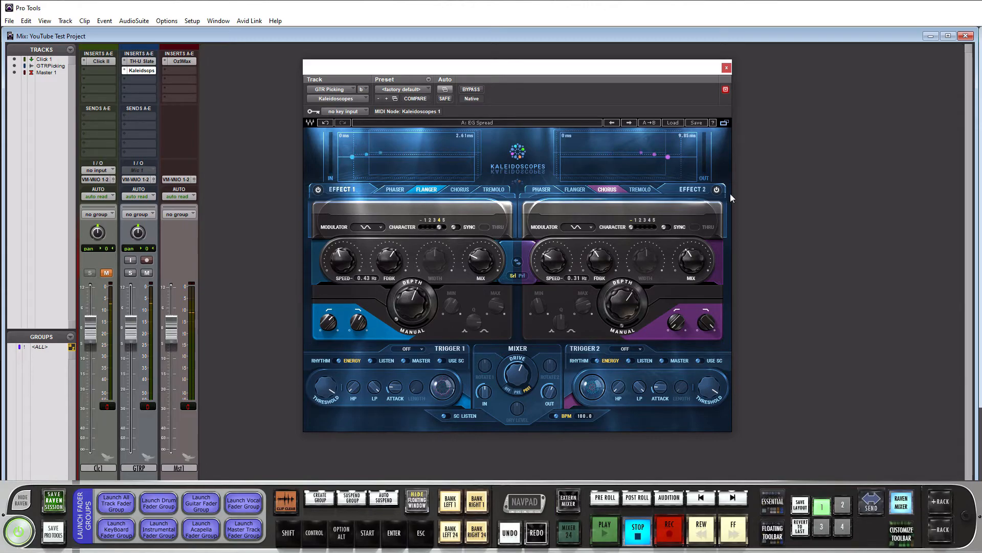
# Load the 1/16th Trig Arpeg Gtr factory preset and start playing the guitar track through it
pyautogui.click(673, 123)
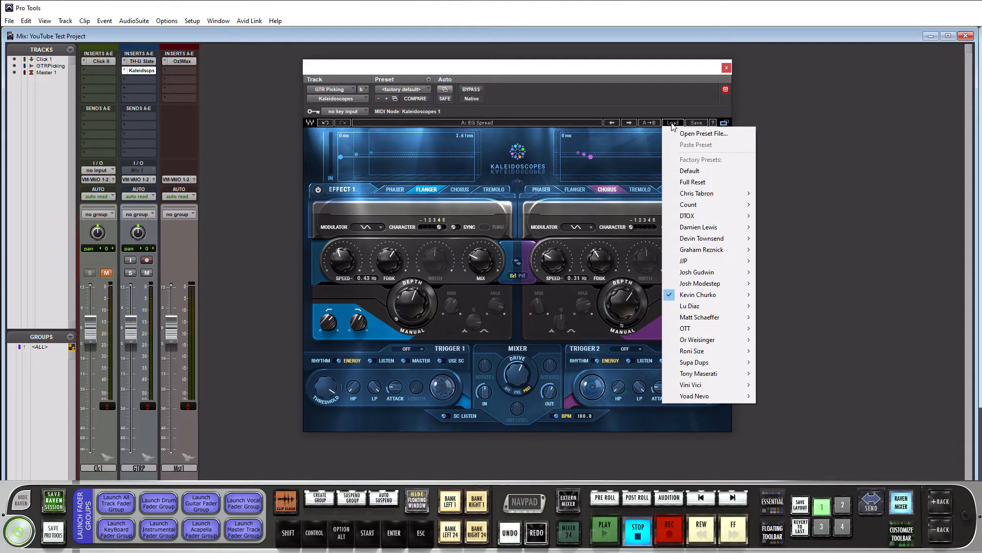
pyautogui.moveTo(698, 318)
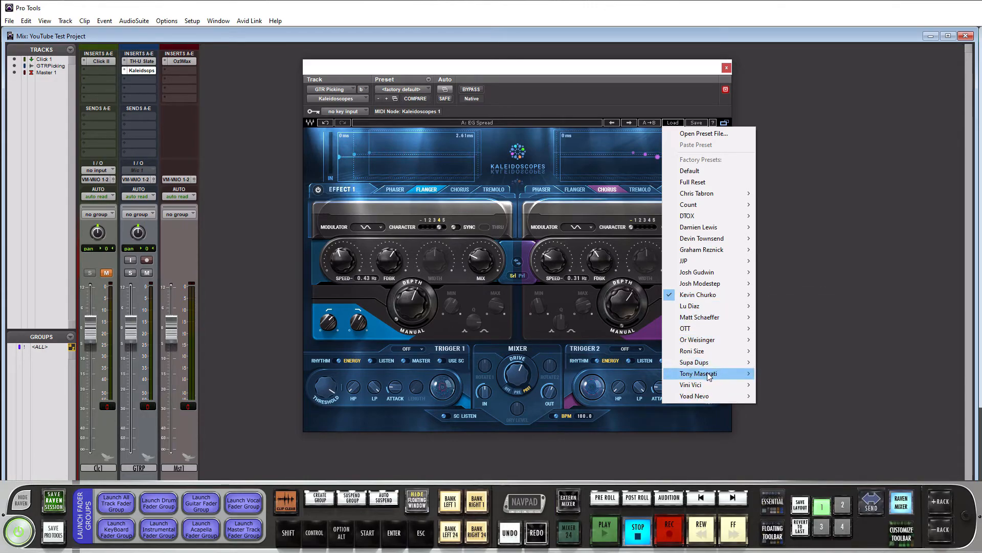
pyautogui.moveTo(709, 380)
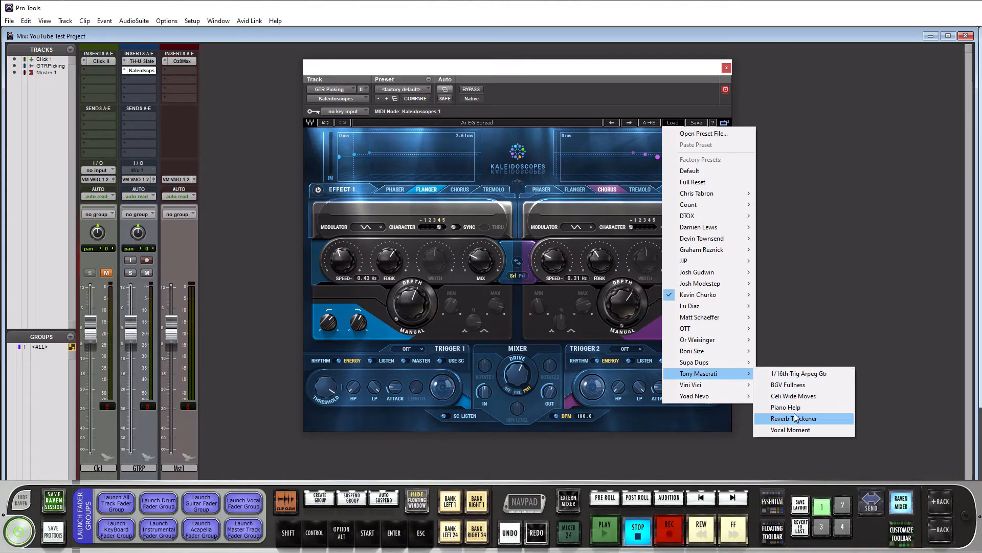
pyautogui.click(799, 376)
pyautogui.press('space')
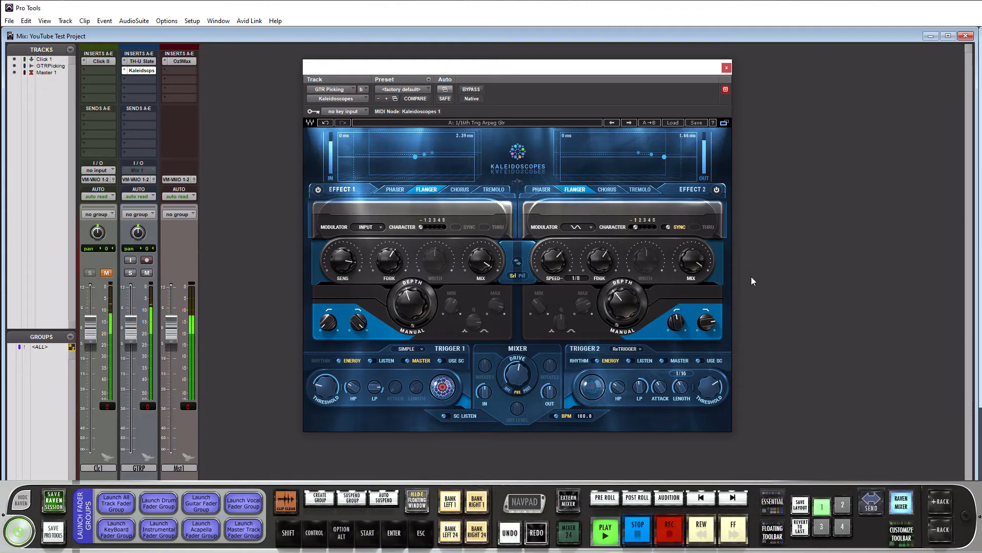
# Stop playback, load the Acoustic Guitar Flange preset from Yoad Nevo's guitar presets, and audition it on the guitar track
pyautogui.press('space')
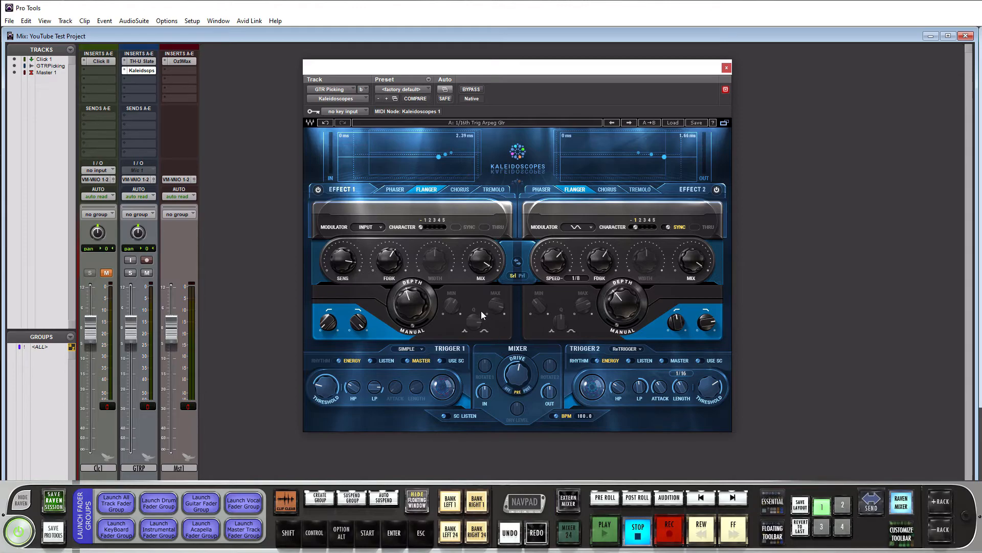
pyautogui.click(671, 123)
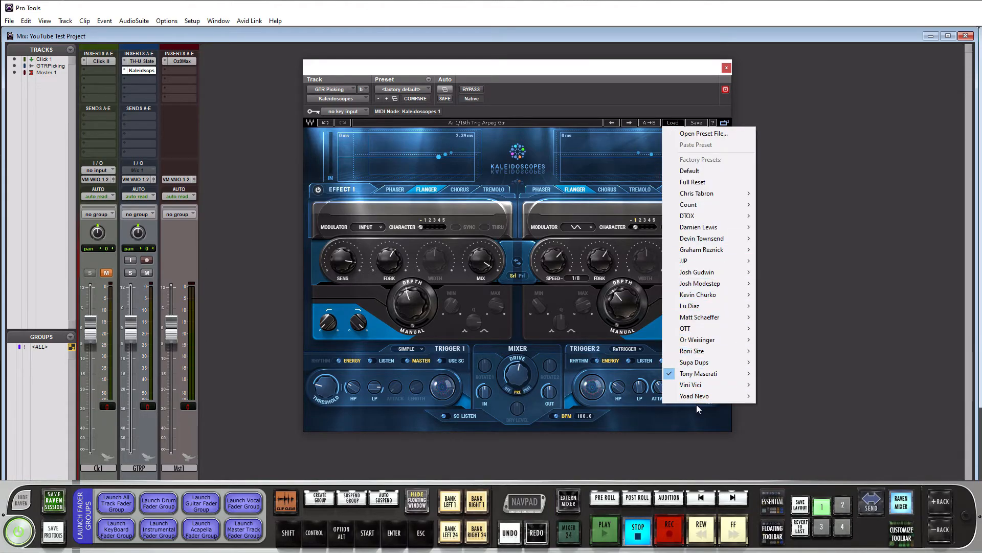
pyautogui.moveTo(702, 396)
pyautogui.moveTo(780, 421)
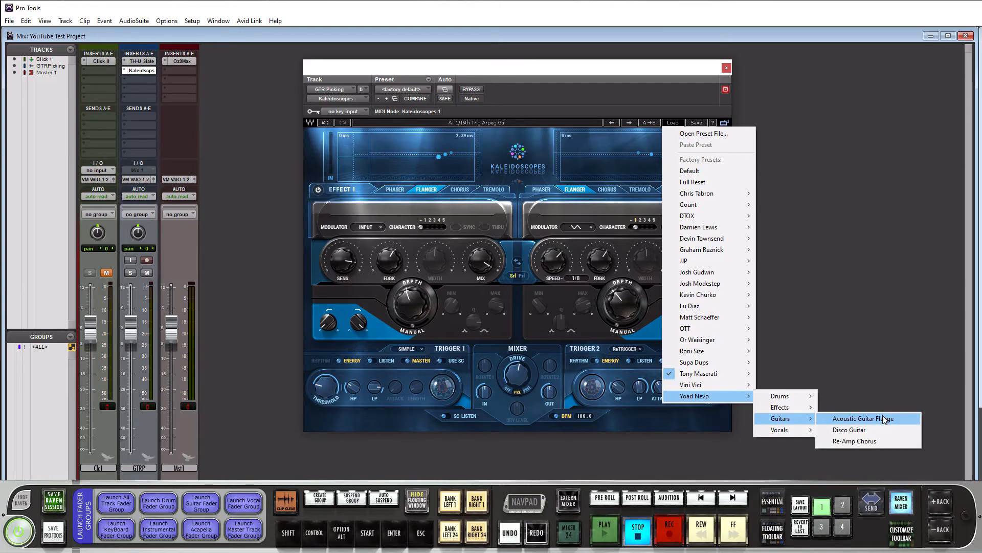
pyautogui.click(864, 419)
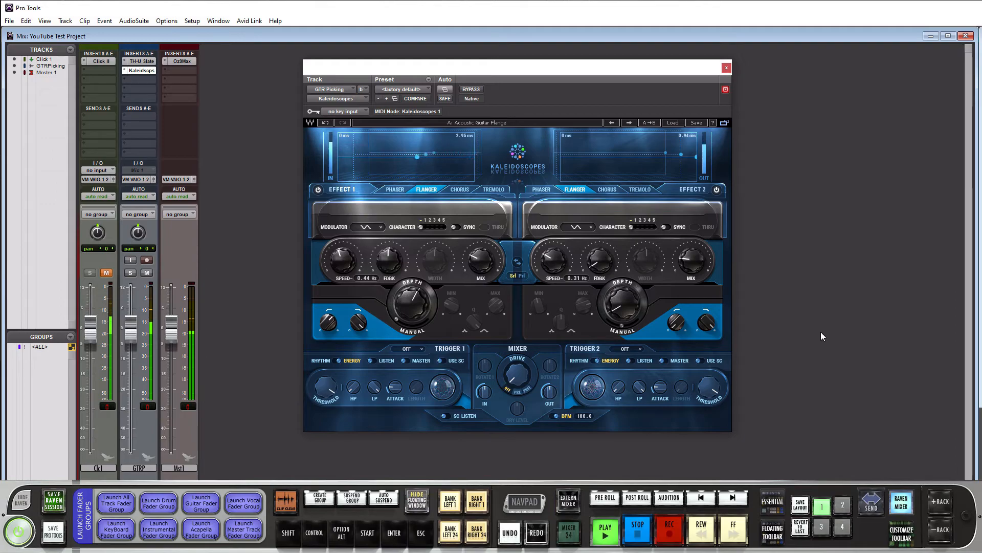
pyautogui.press('space')
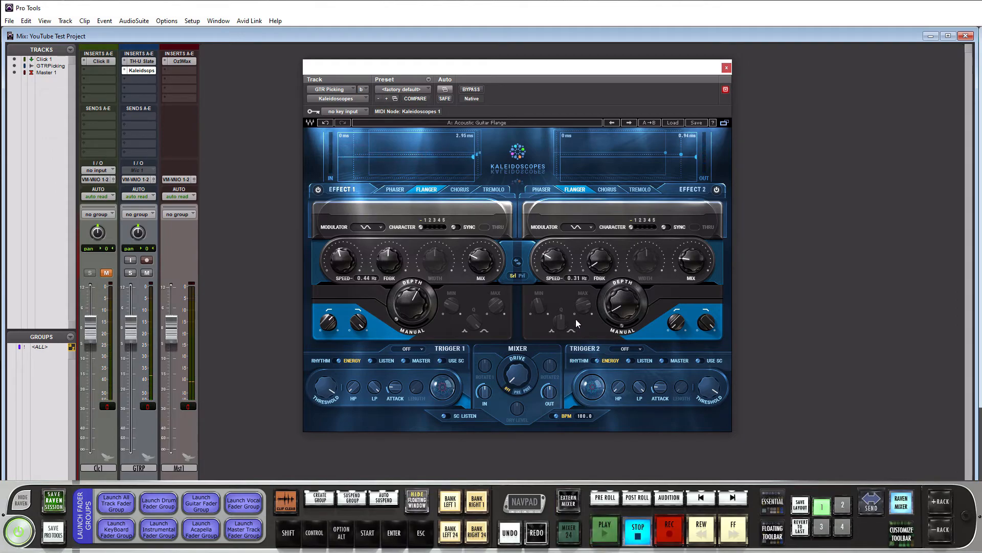
# Load the Focus preset from the JJP guitar presets and play the guitar track through it, then stop playback
pyautogui.click(668, 123)
pyautogui.moveTo(717, 263)
pyautogui.moveTo(799, 262)
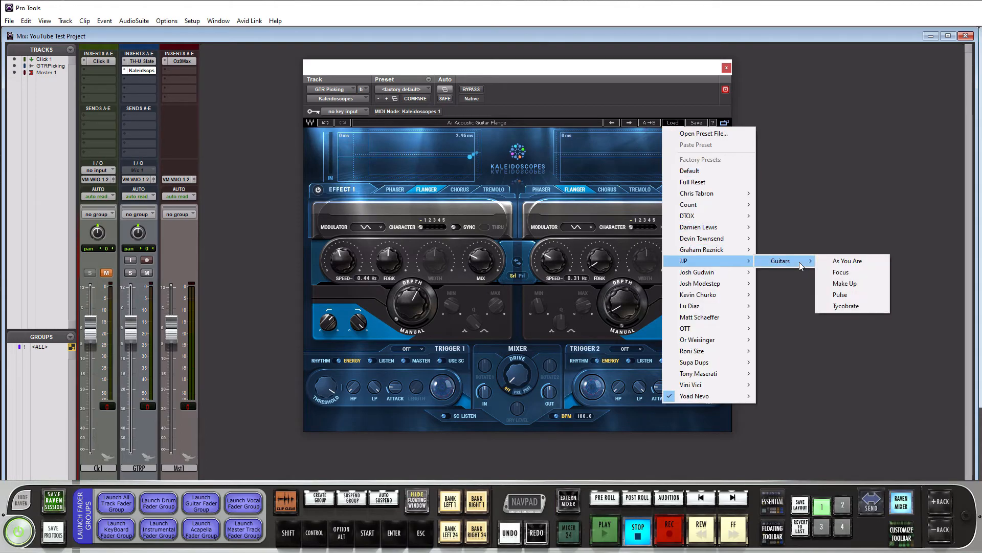
pyautogui.click(844, 272)
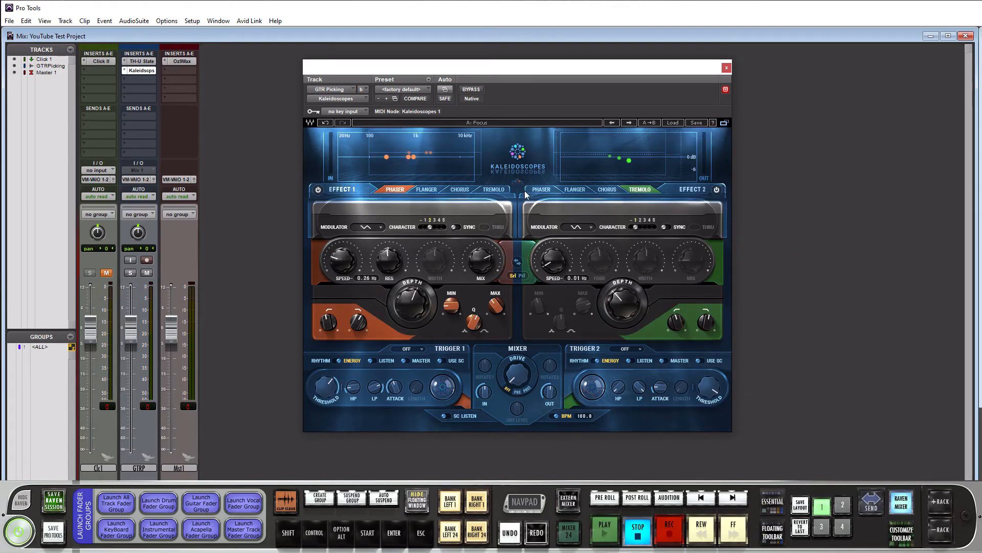
pyautogui.press('space')
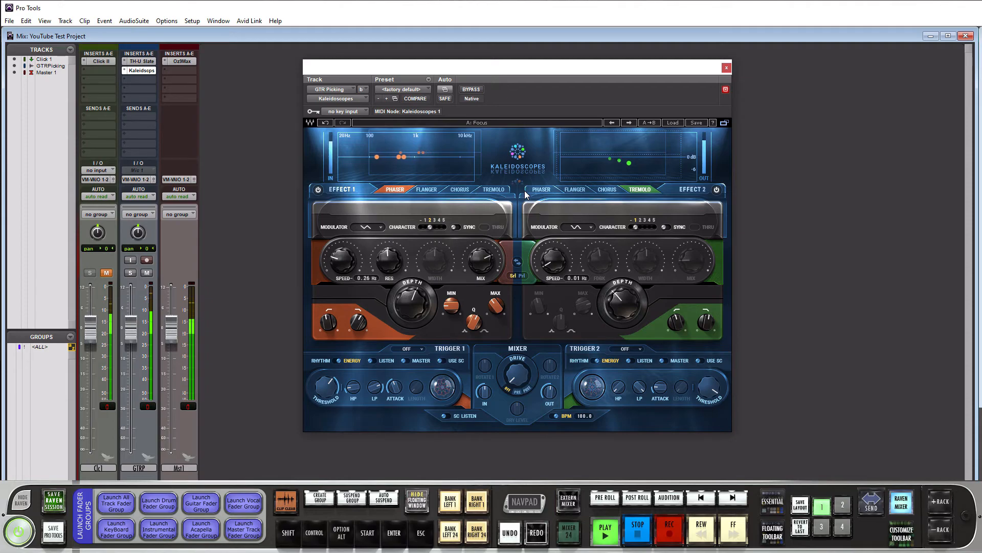
pyautogui.press('space')
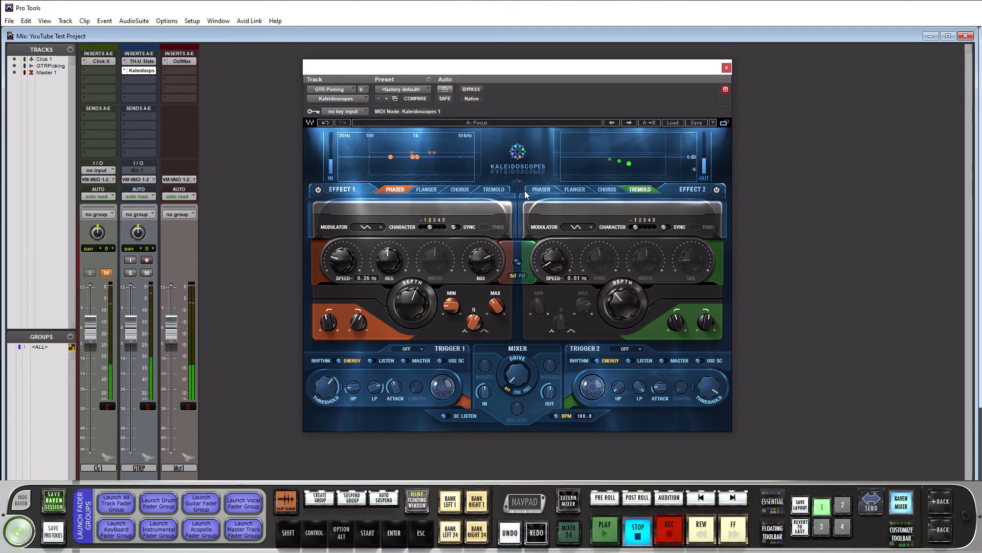